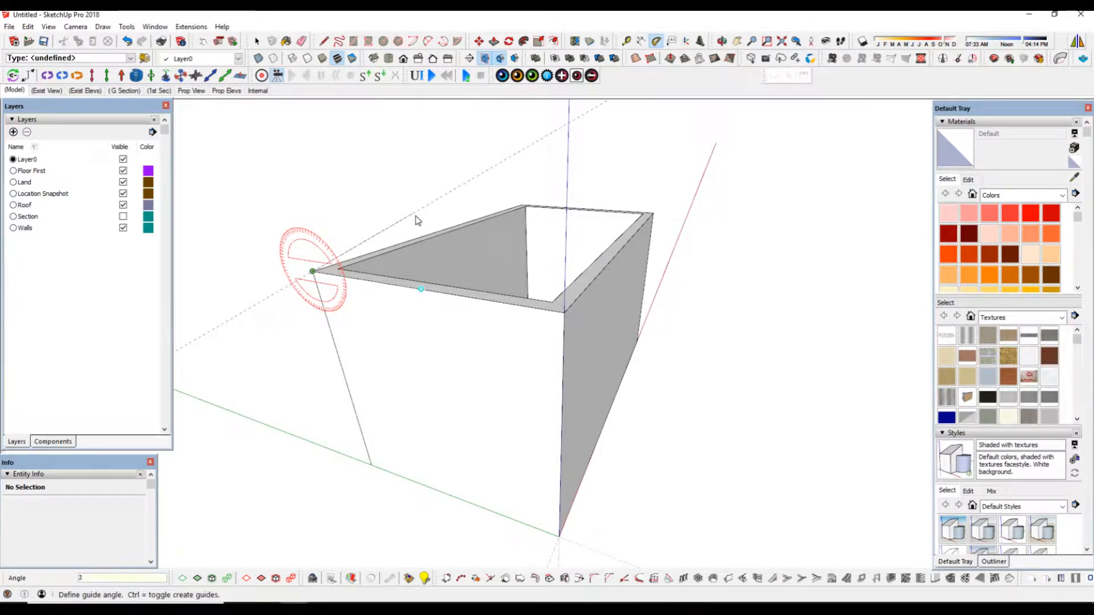
Step: Place protractor guides at 30 degrees from both upper corners of the end wall so that they cross above it
{"action": "key", "text": "Return"}
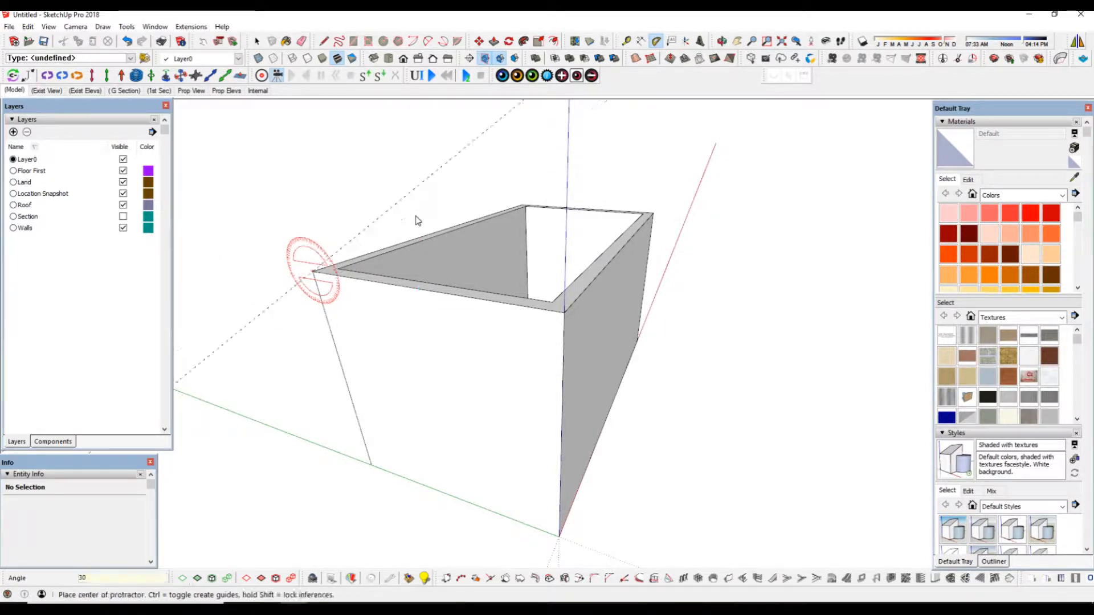
{"action": "left_click", "coordinate": [563, 314]}
{"action": "left_click", "coordinate": [497, 305]}
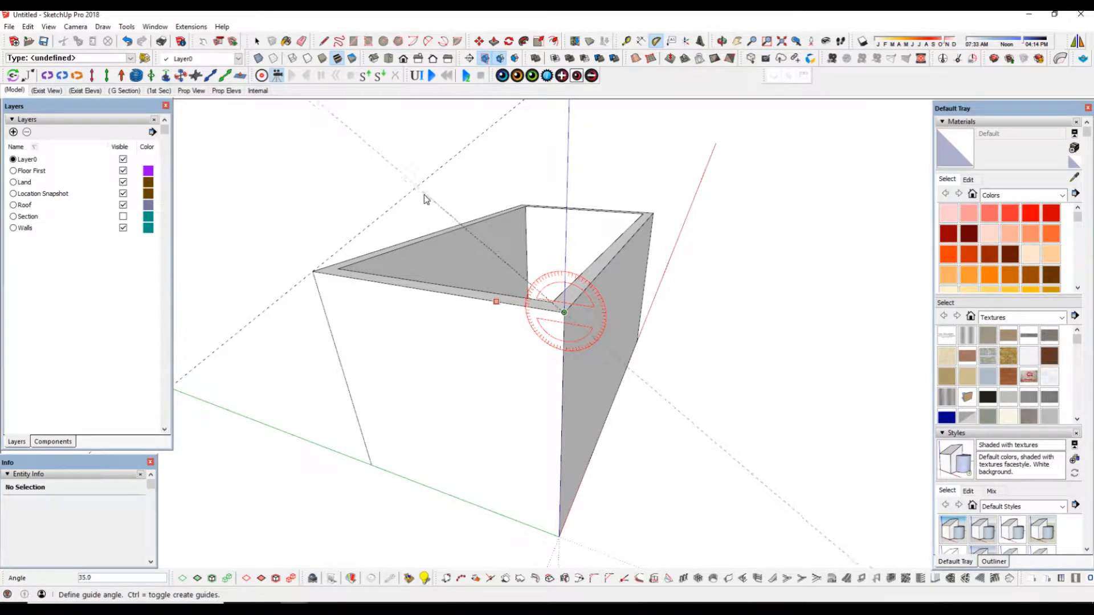
{"action": "type", "text": "30"}
{"action": "key", "text": "Return"}
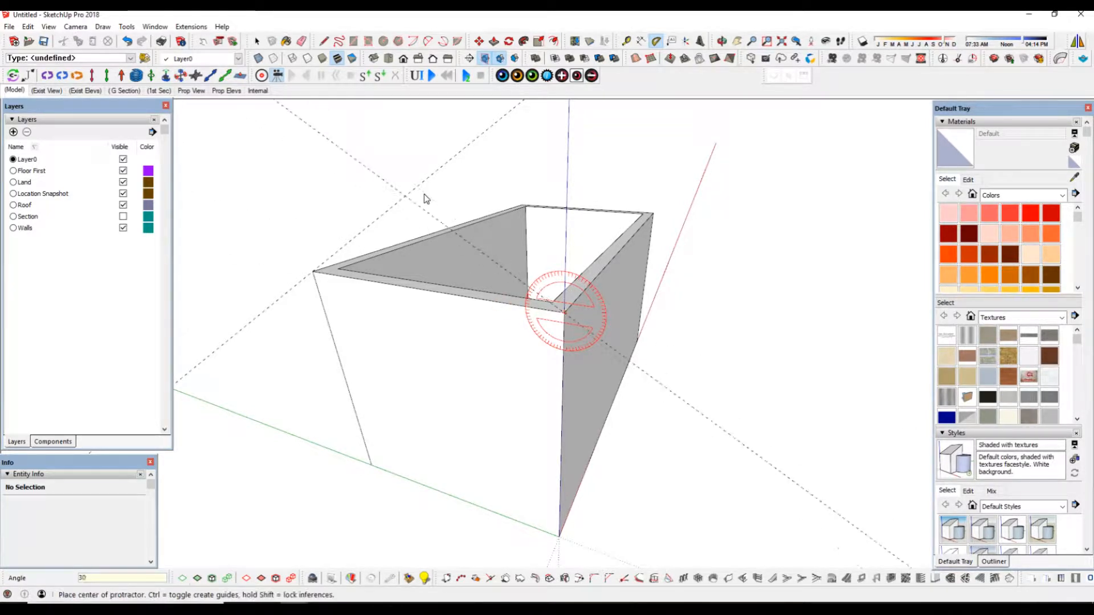
Step: Draw a short overhang line outward from the wall's top corner and a short upright line from its end with the Line tool
{"action": "middle_click_drag", "start_coordinate": [366, 307], "coordinate": [652, 322]}
{"action": "middle_click_drag", "start_coordinate": [430, 402], "coordinate": [392, 414]}
{"action": "scroll", "coordinate": [387, 415], "scroll_direction": "up", "scroll_amount": 4}
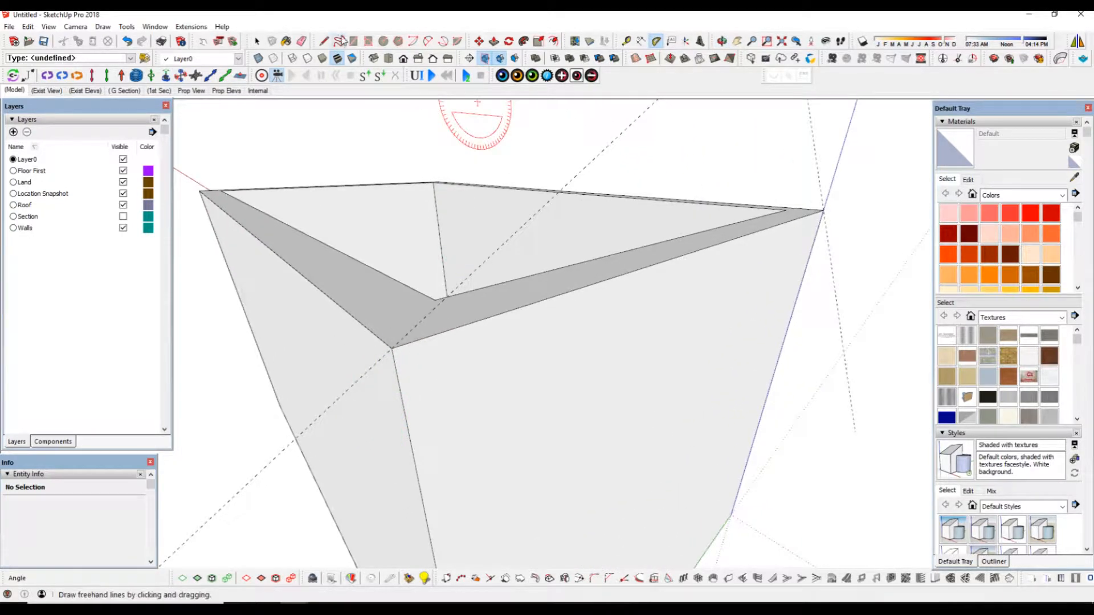
{"action": "left_click", "coordinate": [323, 41]}
{"action": "left_click", "coordinate": [391, 347]}
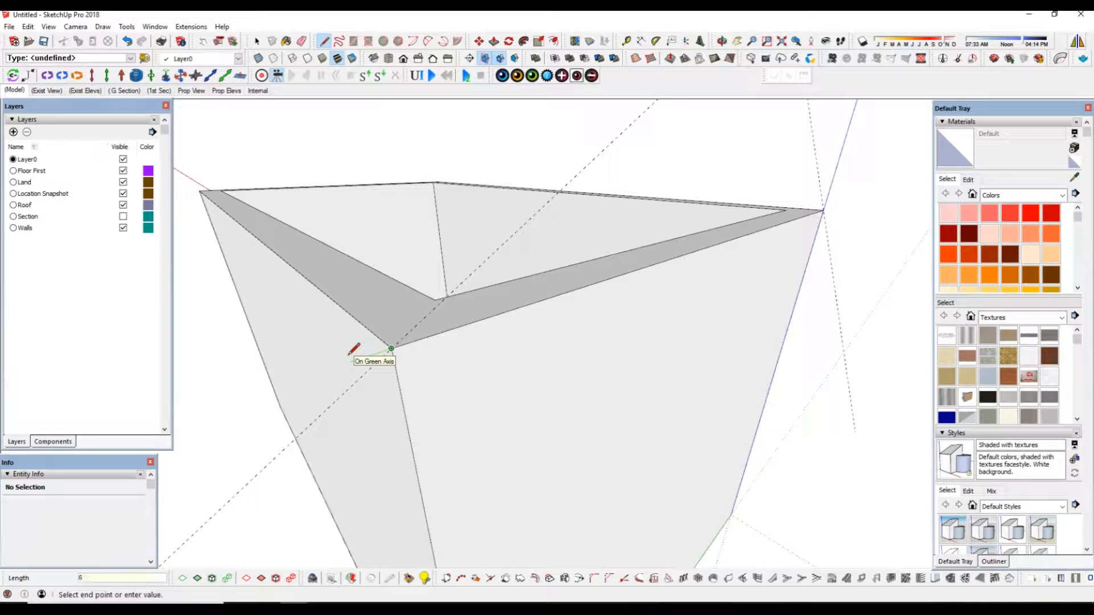
{"action": "key", "text": "Return"}
{"action": "scroll", "coordinate": [356, 391], "scroll_direction": "down", "scroll_amount": 1}
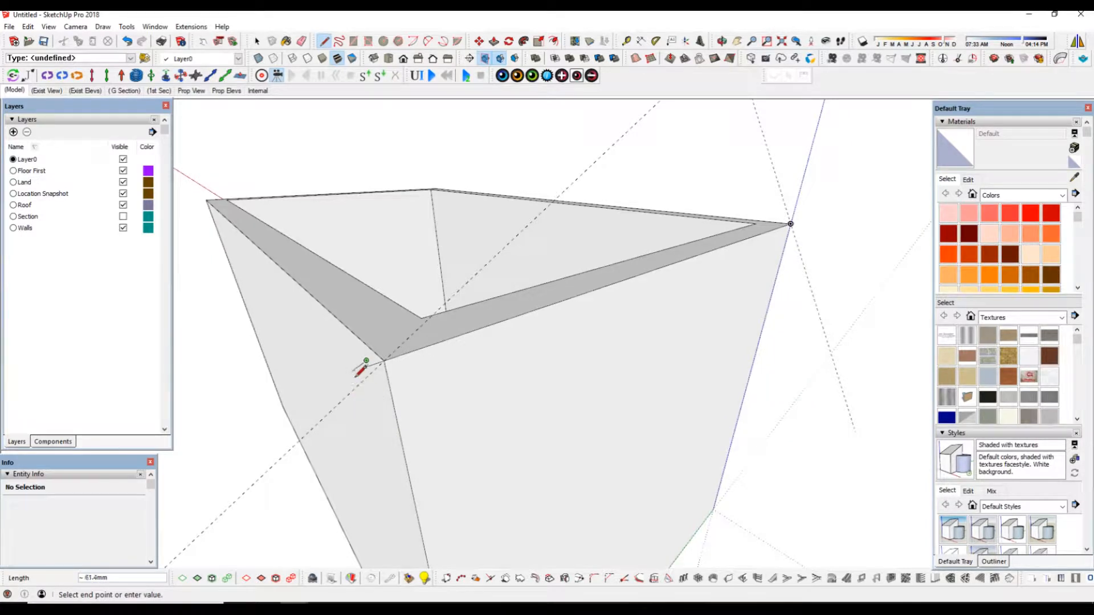
{"action": "scroll", "coordinate": [354, 375], "scroll_direction": "down", "scroll_amount": 3}
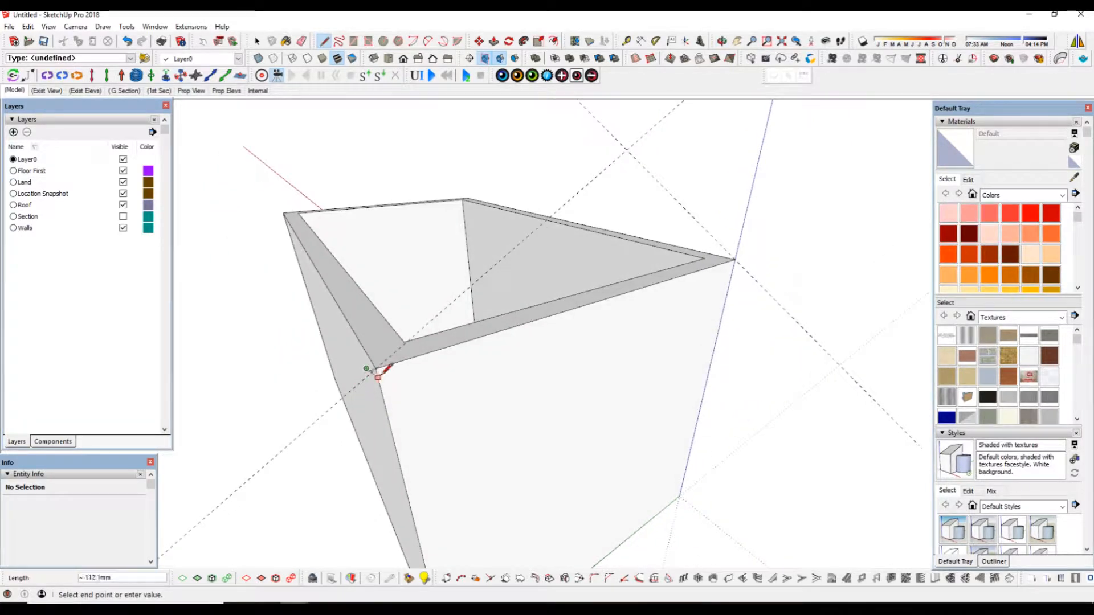
{"action": "scroll", "coordinate": [376, 373], "scroll_direction": "up", "scroll_amount": 3}
{"action": "key", "text": "Escape"}
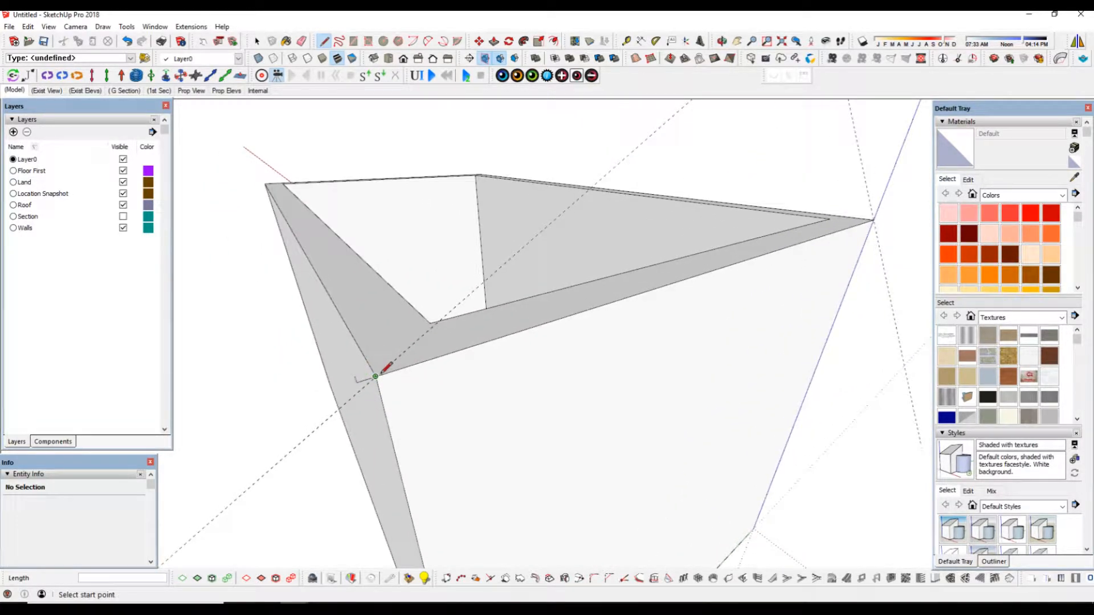
Step: Draw the roof's lower sloping line from the wall's top corner along the guide to the intersection of the two guides
{"action": "left_click", "coordinate": [377, 375]}
{"action": "scroll", "coordinate": [351, 399], "scroll_direction": "down", "scroll_amount": 4}
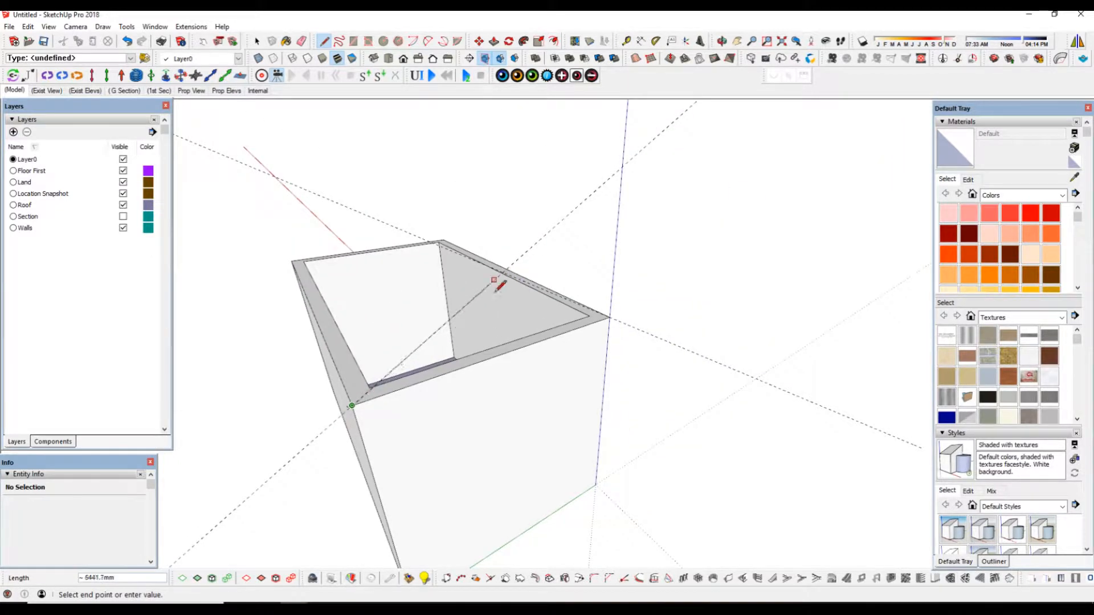
{"action": "middle_click_drag", "start_coordinate": [495, 289], "coordinate": [501, 242]}
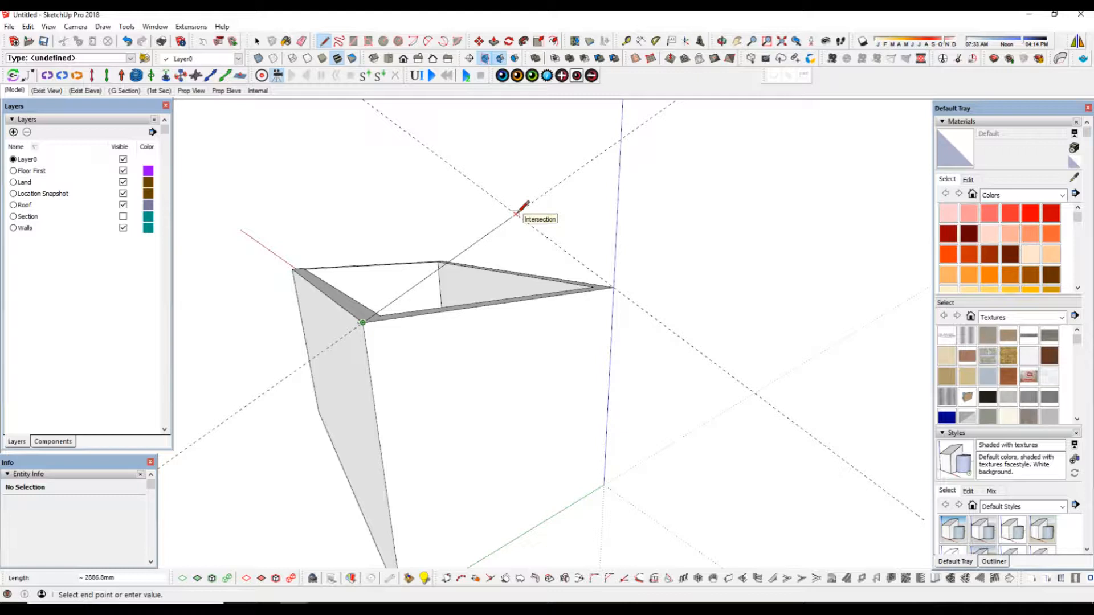
{"action": "left_click", "coordinate": [516, 214]}
{"action": "middle_click_drag", "start_coordinate": [448, 342], "coordinate": [447, 371]}
{"action": "key", "text": "Escape"}
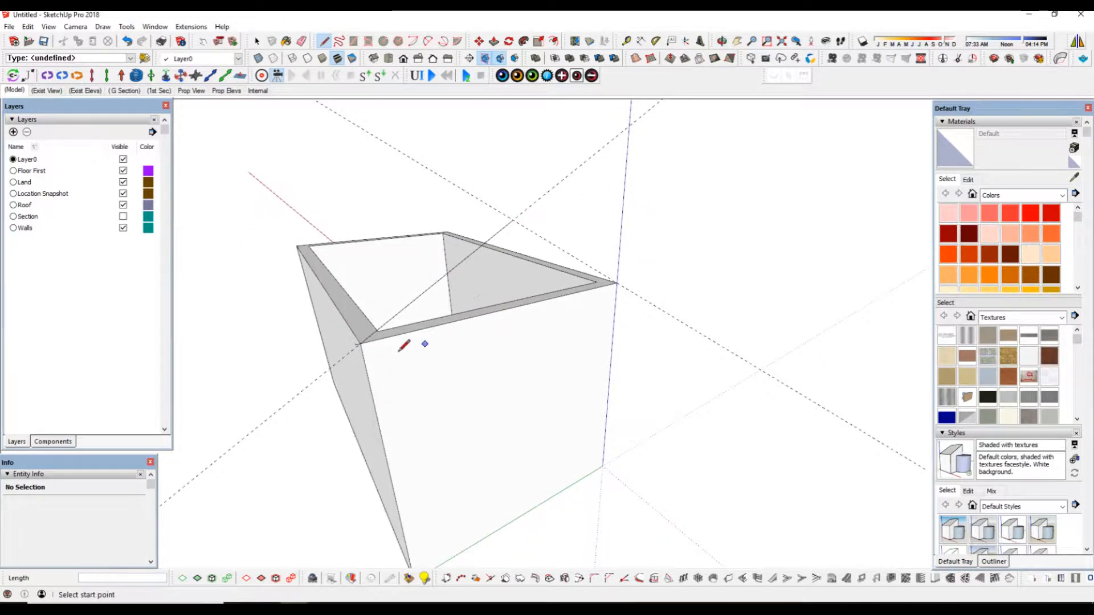
Step: Draw a parallel upper sloping line from the overhang's upright end to above the apex, and close the strip into a face
{"action": "scroll", "coordinate": [359, 342], "scroll_direction": "up", "scroll_amount": 5}
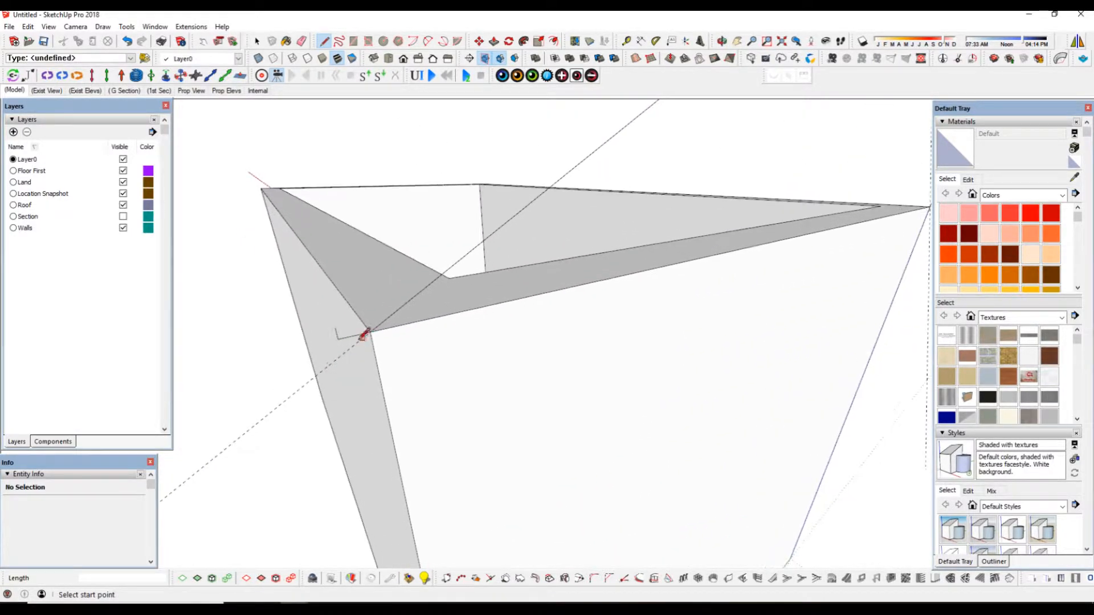
{"action": "left_click", "coordinate": [335, 326]}
{"action": "mouse_move", "coordinate": [408, 352]}
{"action": "middle_mouse_down"}
{"action": "mouse_move", "coordinate": [391, 389]}
{"action": "mouse_move", "coordinate": [386, 371]}
{"action": "mouse_move", "coordinate": [410, 374]}
{"action": "middle_mouse_up"}
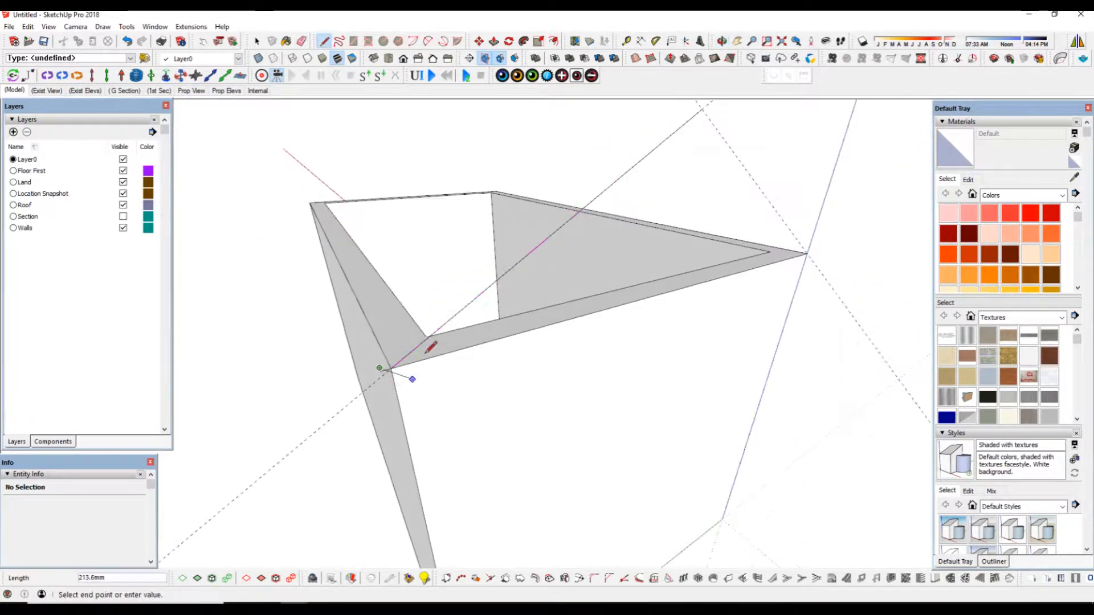
{"action": "middle_click_drag", "start_coordinate": [635, 164], "coordinate": [566, 274]}
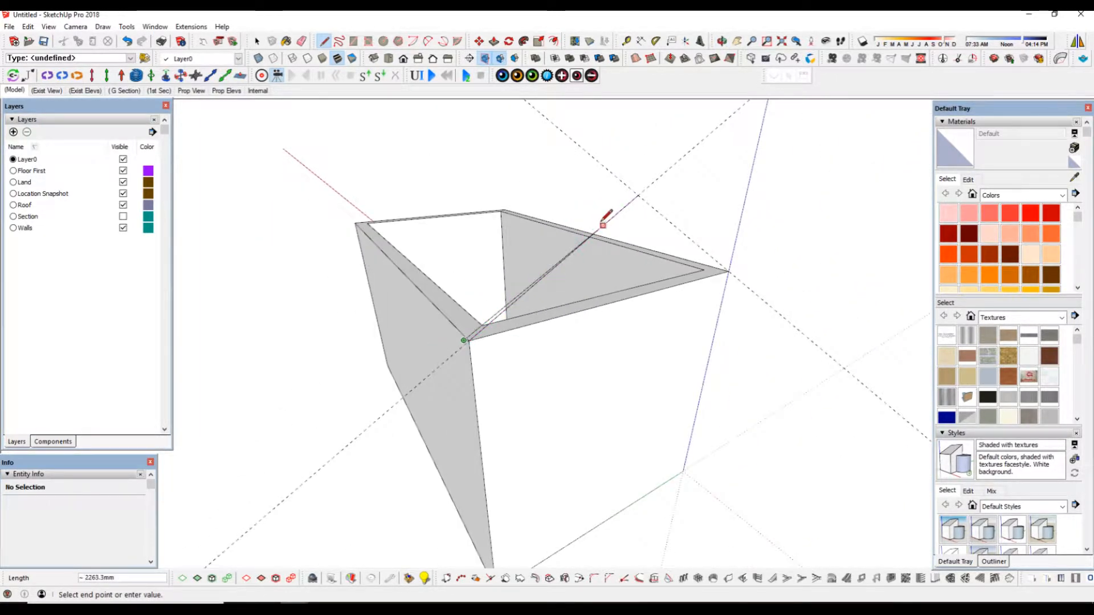
{"action": "scroll", "coordinate": [614, 213], "scroll_direction": "up", "scroll_amount": 2}
{"action": "scroll", "coordinate": [613, 214], "scroll_direction": "down", "scroll_amount": 4}
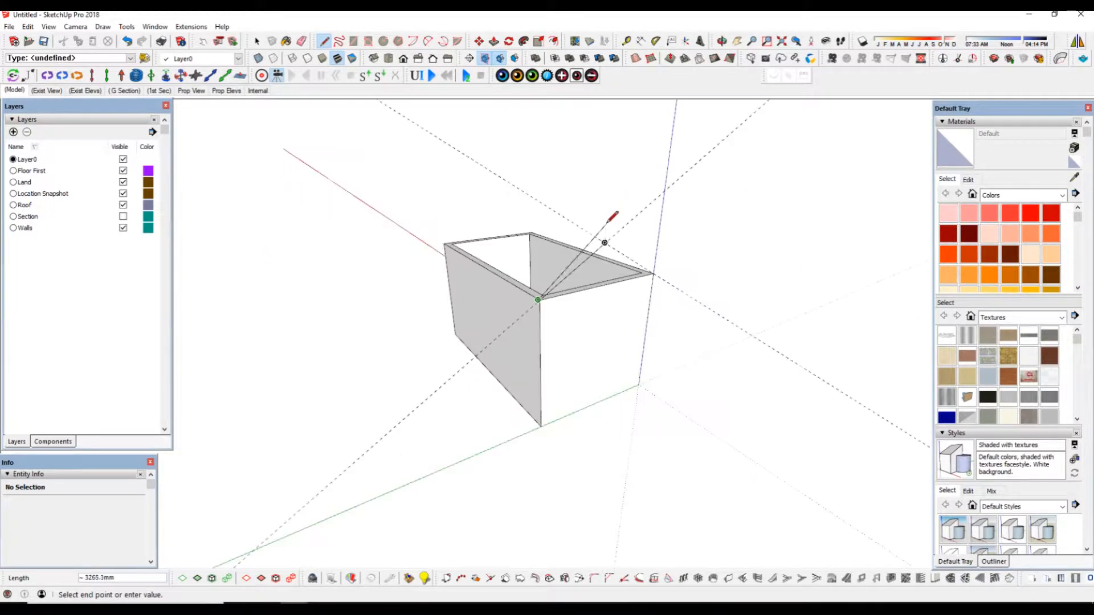
{"action": "scroll", "coordinate": [596, 249], "scroll_direction": "up", "scroll_amount": 3}
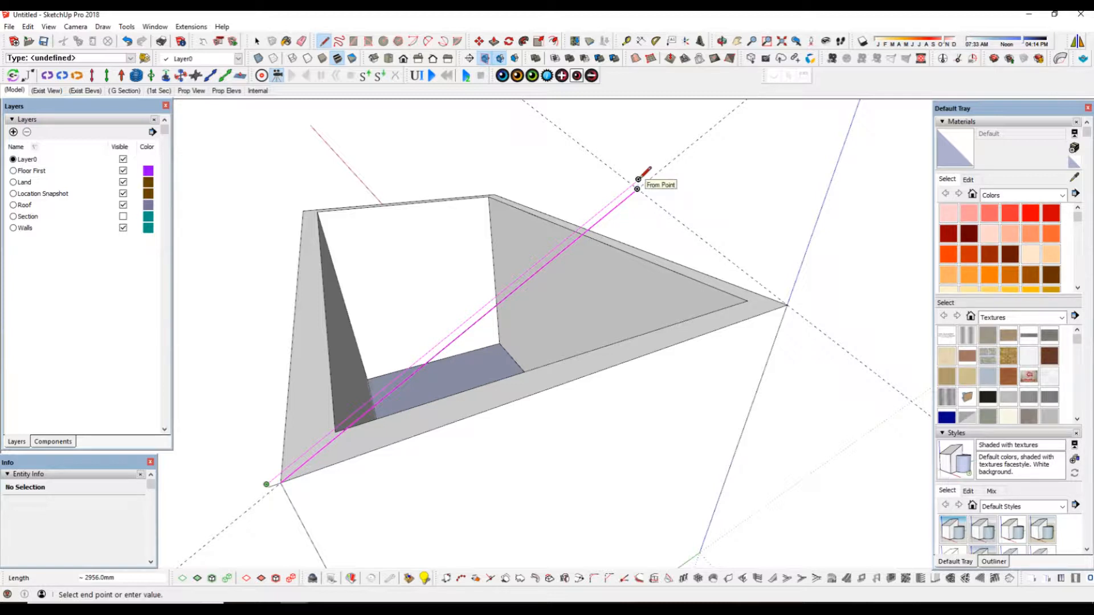
{"action": "left_click", "coordinate": [638, 178]}
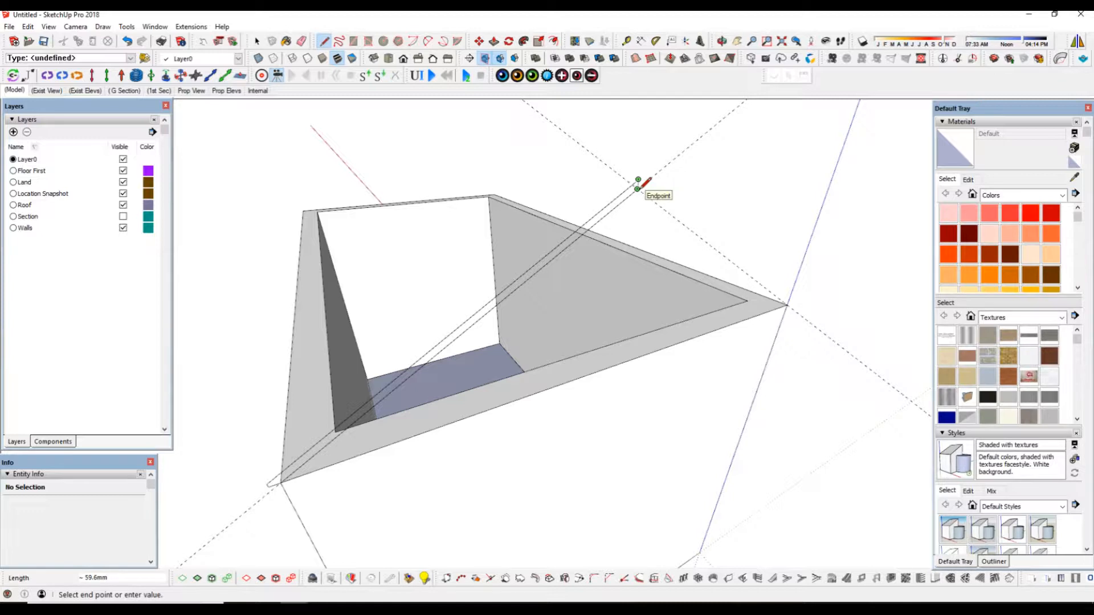
{"action": "left_click", "coordinate": [638, 180]}
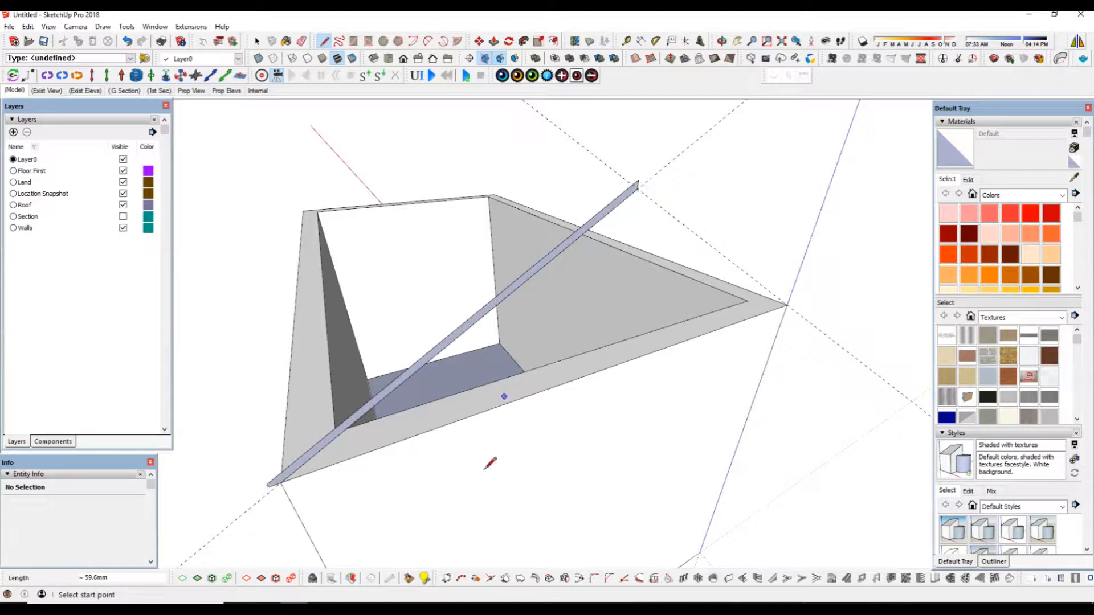
Step: Look through the Textures material collection for a suitable roof covering
{"action": "middle_click_drag", "start_coordinate": [488, 461], "coordinate": [515, 480]}
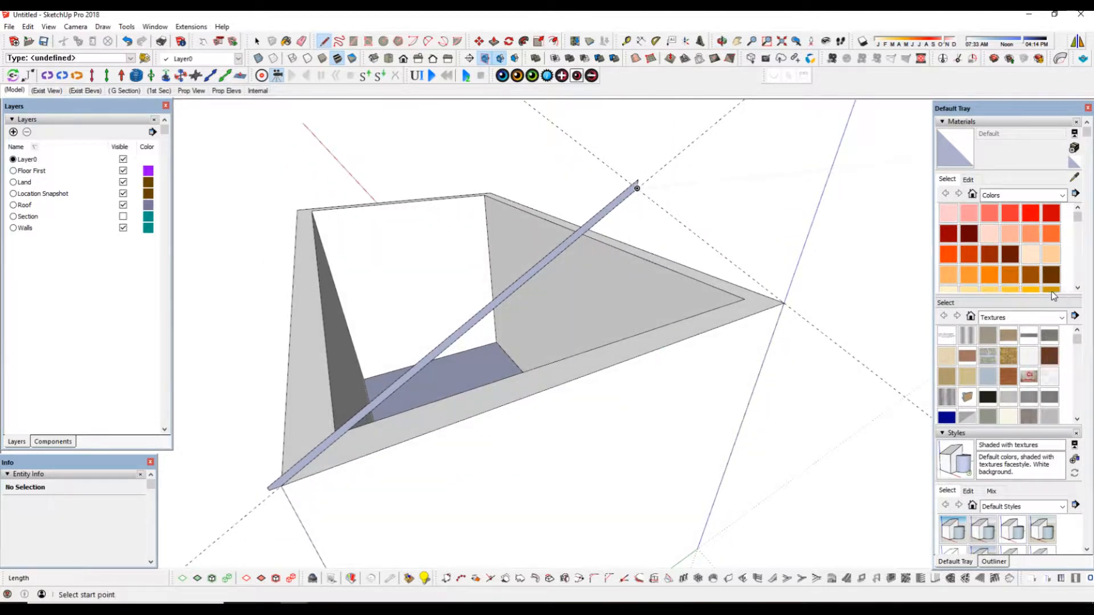
{"action": "scroll", "coordinate": [1031, 407], "scroll_direction": "down", "scroll_amount": 3}
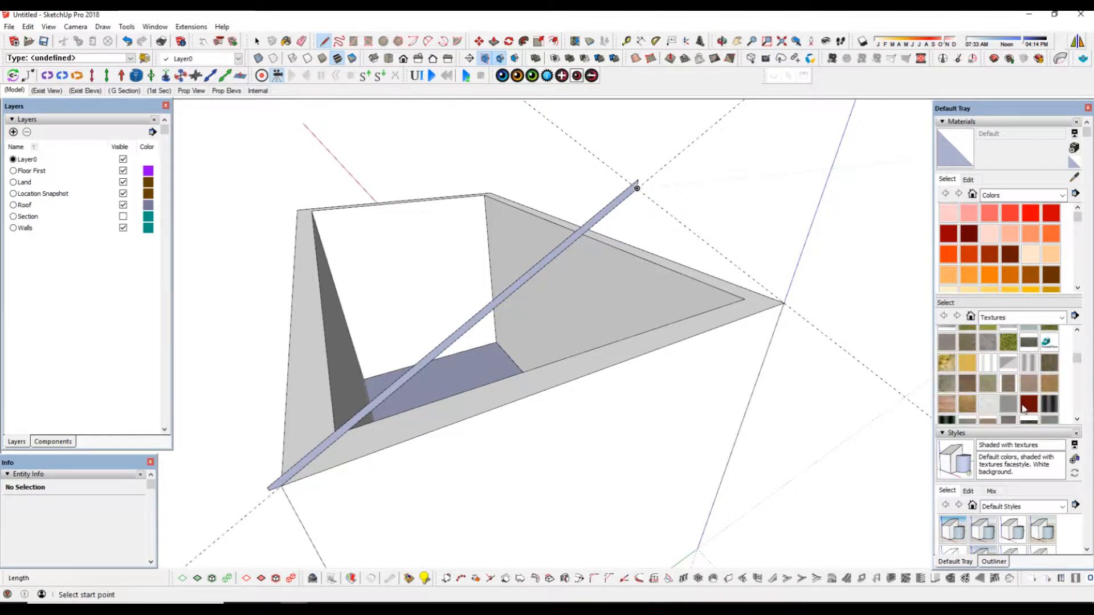
{"action": "scroll", "coordinate": [996, 382], "scroll_direction": "down", "scroll_amount": 2}
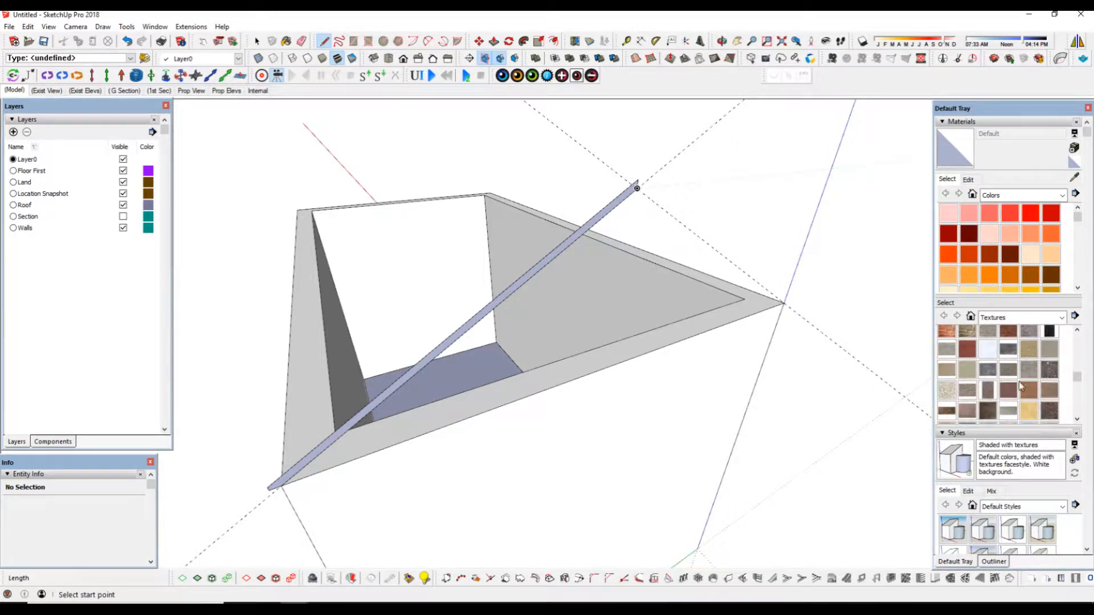
{"action": "scroll", "coordinate": [991, 387], "scroll_direction": "down", "scroll_amount": 2}
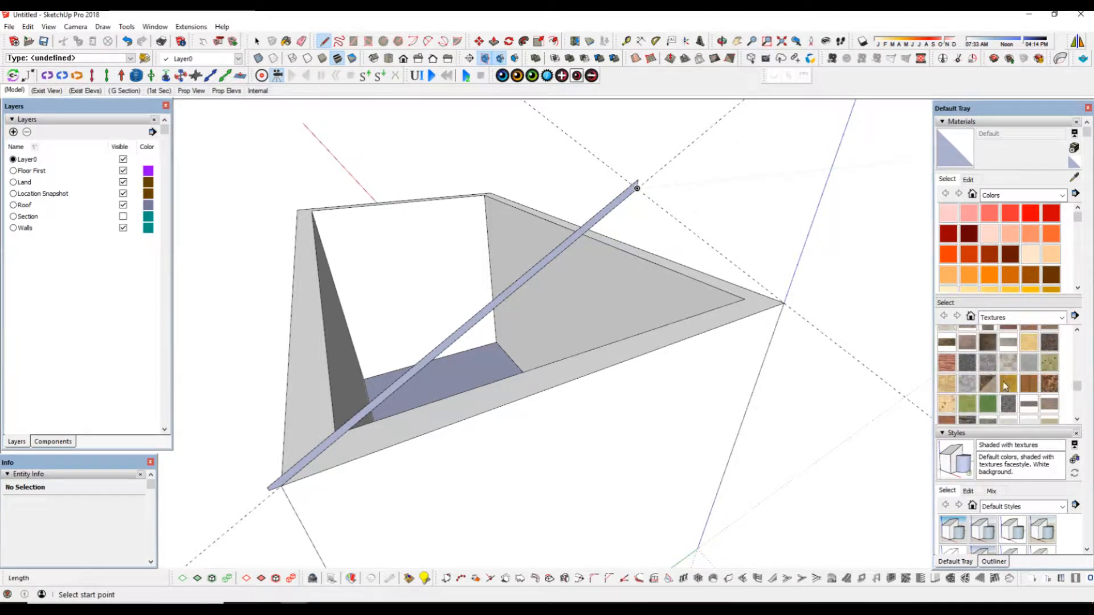
{"action": "scroll", "coordinate": [1007, 390], "scroll_direction": "down", "scroll_amount": 1}
{"action": "scroll", "coordinate": [1000, 387], "scroll_direction": "down", "scroll_amount": 1}
{"action": "scroll", "coordinate": [1001, 382], "scroll_direction": "up", "scroll_amount": 2}
{"action": "scroll", "coordinate": [999, 381], "scroll_direction": "up", "scroll_amount": 1}
{"action": "scroll", "coordinate": [1005, 380], "scroll_direction": "up", "scroll_amount": 1}
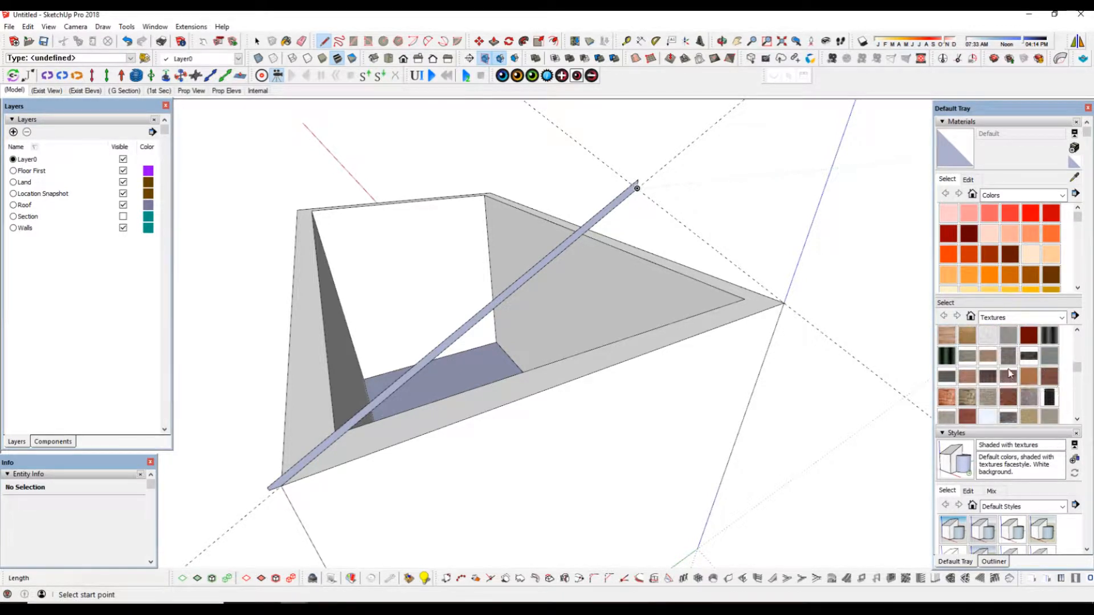
Step: Paint both sides of the sloping roof strip with Roofing Shingles Asphalt from the Roofing materials
{"action": "left_click", "coordinate": [998, 195]}
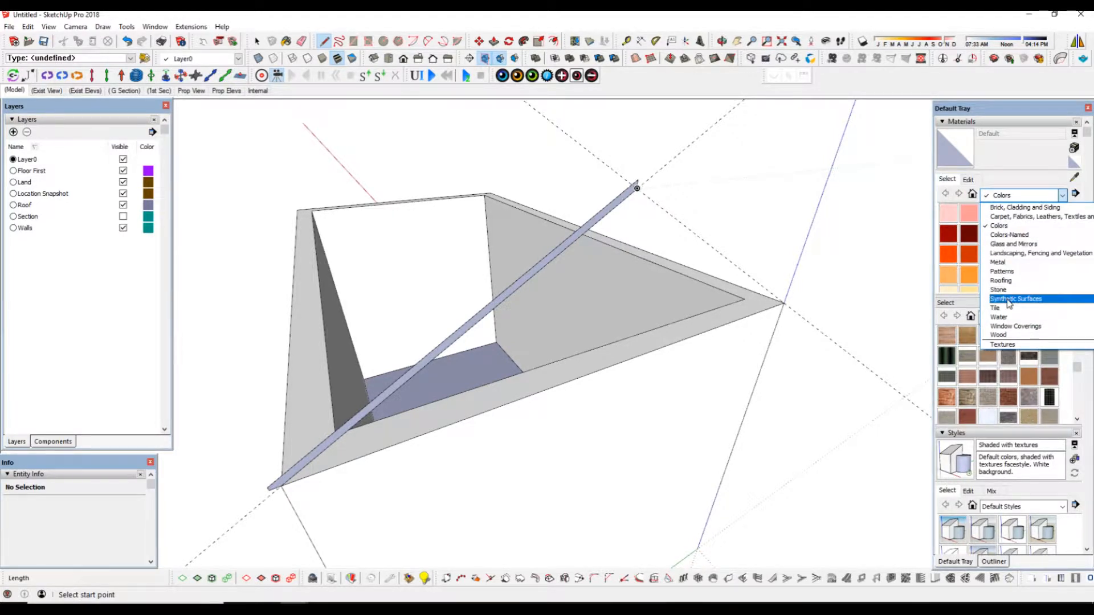
{"action": "left_click", "coordinate": [1007, 281]}
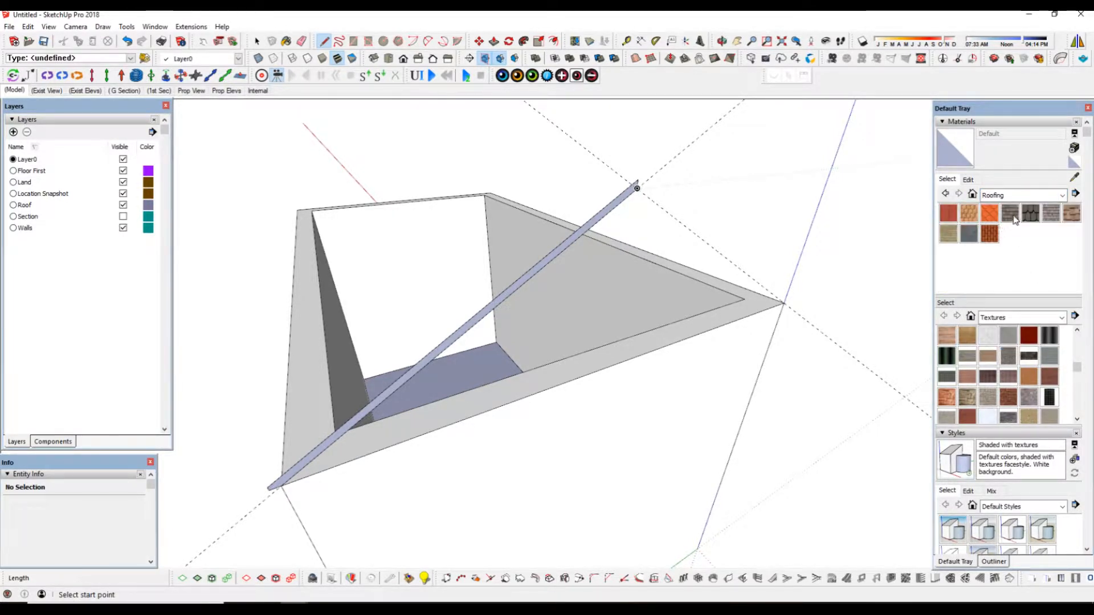
{"action": "left_click", "coordinate": [1012, 216]}
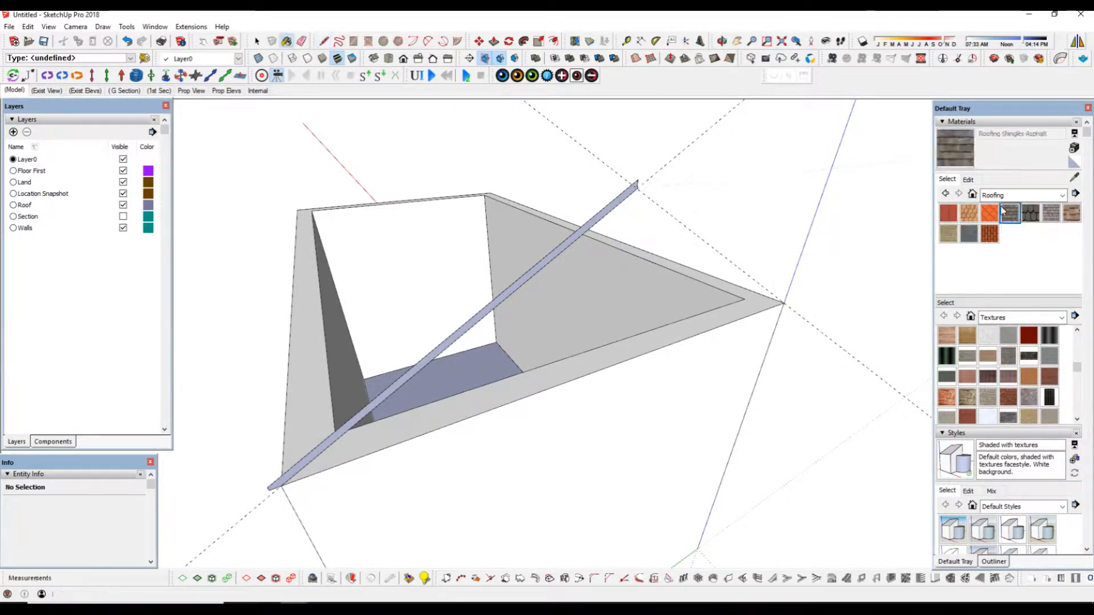
{"action": "left_click", "coordinate": [578, 233]}
{"action": "mouse_move", "coordinate": [425, 430]}
{"action": "middle_mouse_down"}
{"action": "mouse_move", "coordinate": [630, 444]}
{"action": "mouse_move", "coordinate": [832, 408]}
{"action": "middle_mouse_up"}
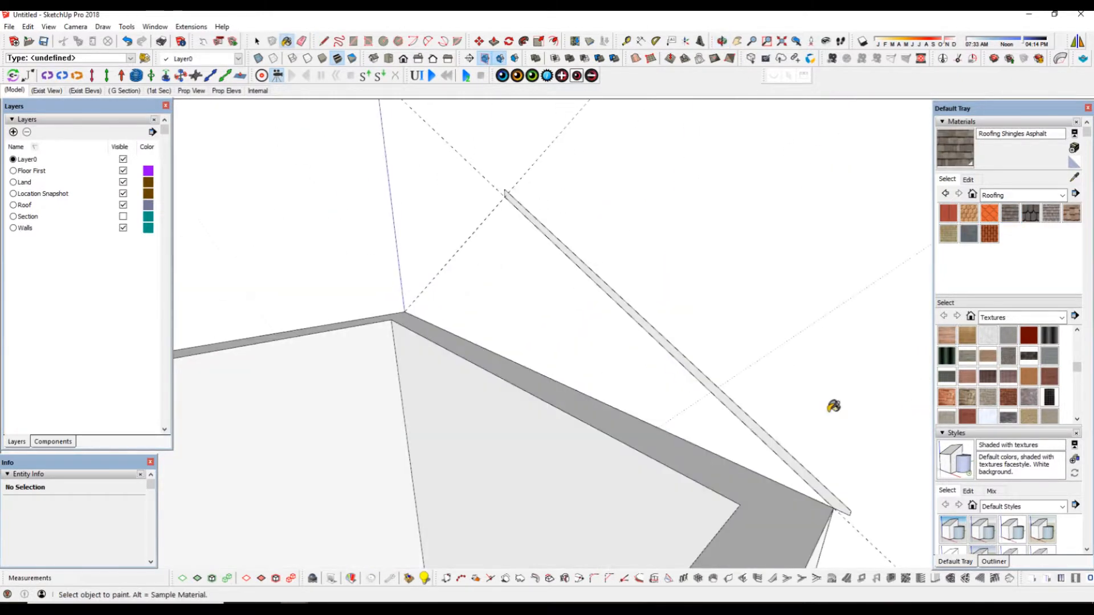
{"action": "left_click", "coordinate": [727, 397]}
{"action": "mouse_move", "coordinate": [593, 425]}
{"action": "middle_mouse_down"}
{"action": "mouse_move", "coordinate": [581, 366]}
{"action": "mouse_move", "coordinate": [411, 375]}
{"action": "mouse_move", "coordinate": [473, 357]}
{"action": "mouse_move", "coordinate": [381, 292]}
{"action": "middle_mouse_up"}
Step: Mirror the sloping roof strip with its edges across the vertical plane through the roof apex, keeping the original selection
{"action": "key", "text": "space"}
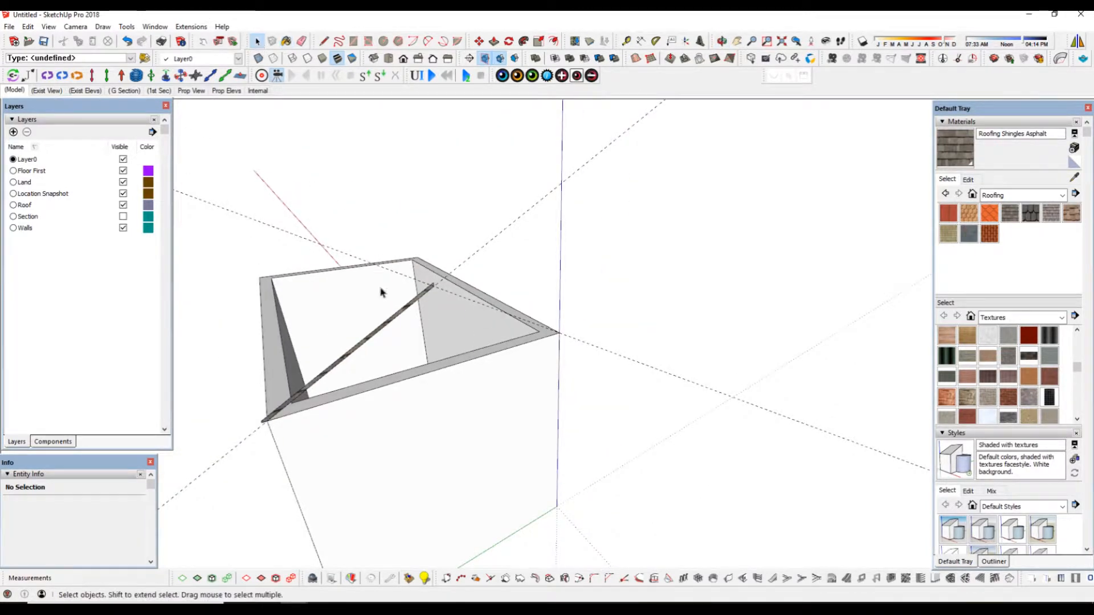
{"action": "scroll", "coordinate": [381, 292], "scroll_direction": "up", "scroll_amount": 4}
{"action": "left_click", "coordinate": [394, 324]}
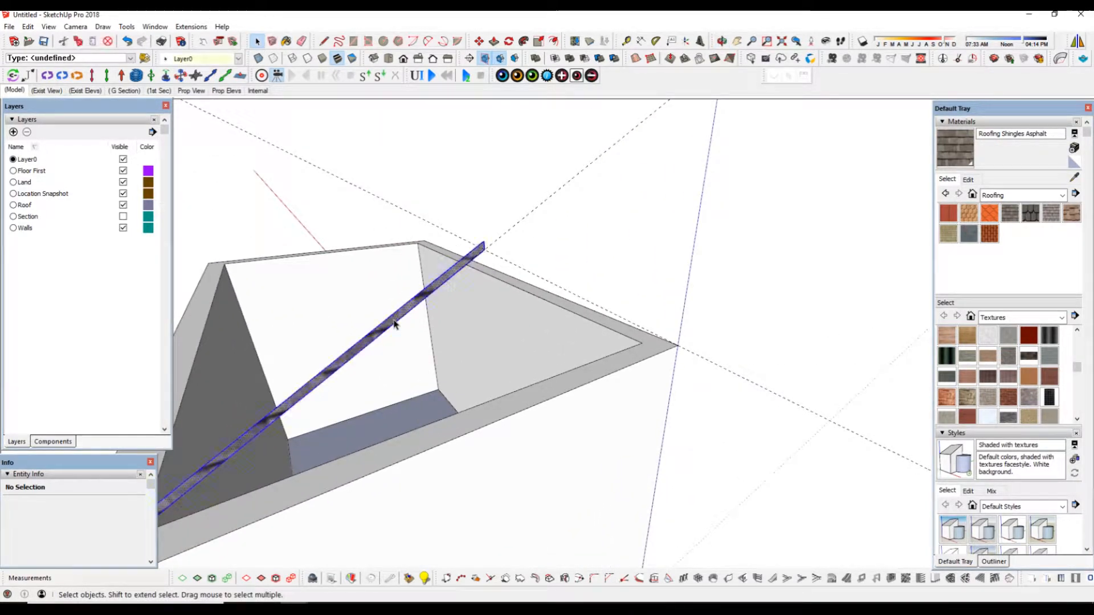
{"action": "scroll", "coordinate": [395, 321], "scroll_direction": "down", "scroll_amount": 2}
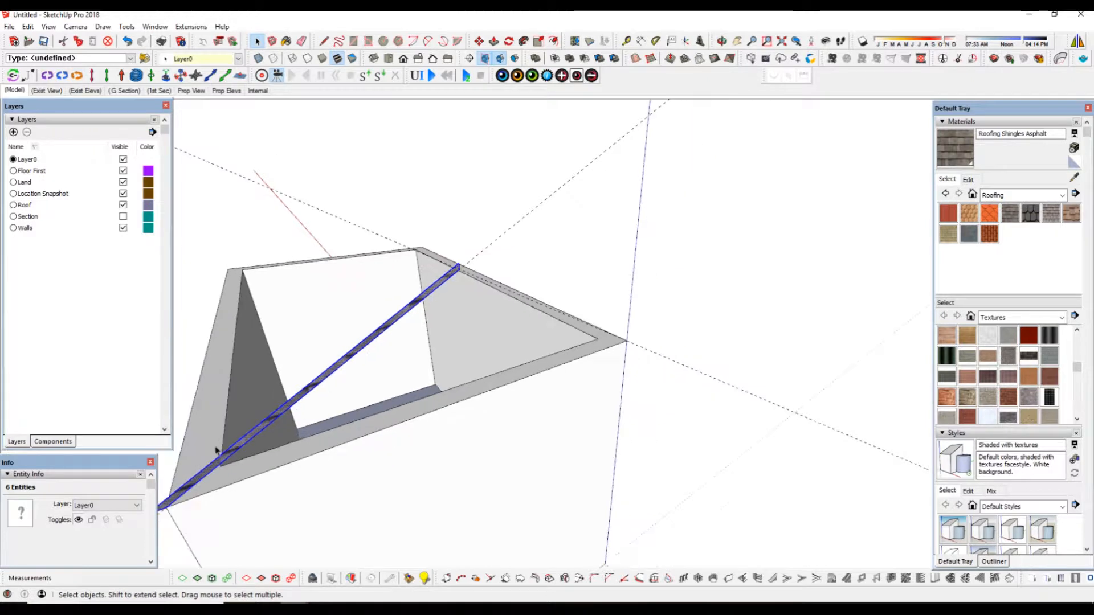
{"action": "scroll", "coordinate": [351, 493], "scroll_direction": "down", "scroll_amount": 3}
{"action": "scroll", "coordinate": [229, 507], "scroll_direction": "up", "scroll_amount": 3}
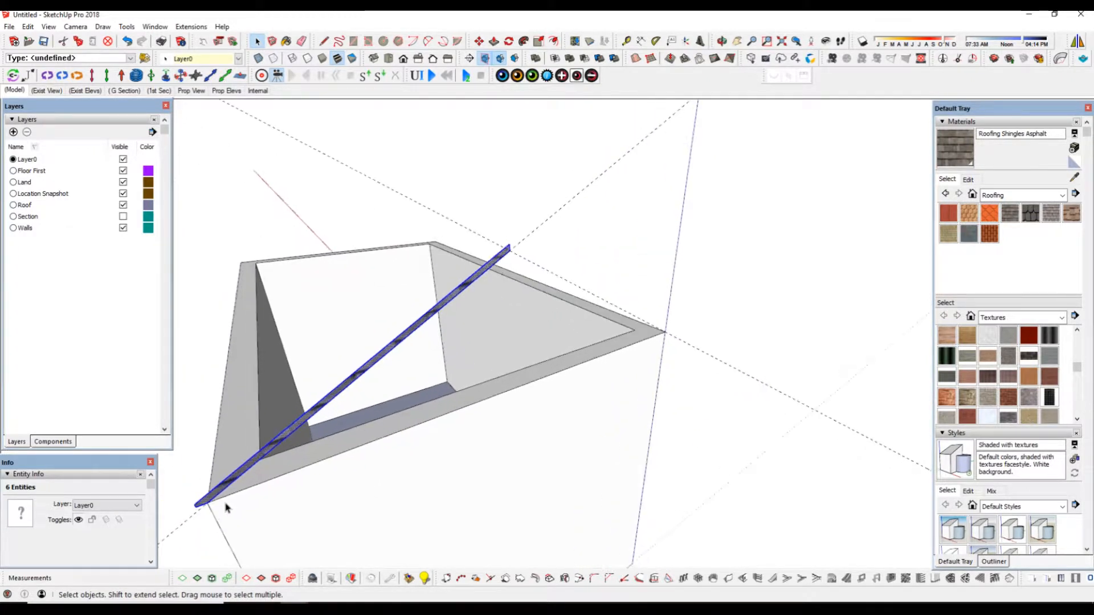
{"action": "scroll", "coordinate": [228, 504], "scroll_direction": "up", "scroll_amount": 1}
{"action": "scroll", "coordinate": [509, 451], "scroll_direction": "down", "scroll_amount": 1}
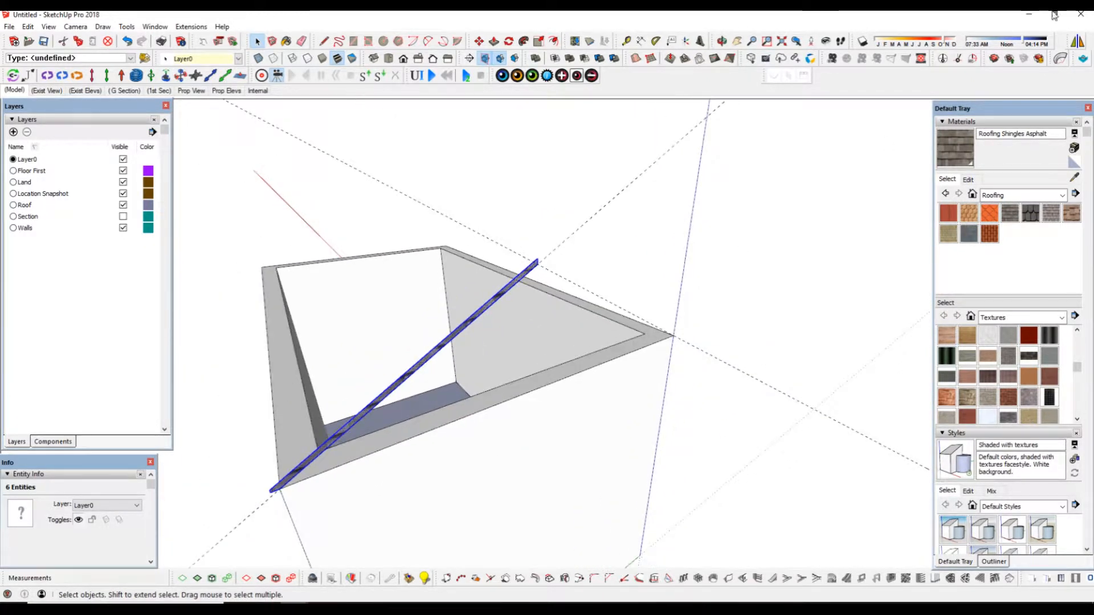
{"action": "left_click", "coordinate": [1080, 48]}
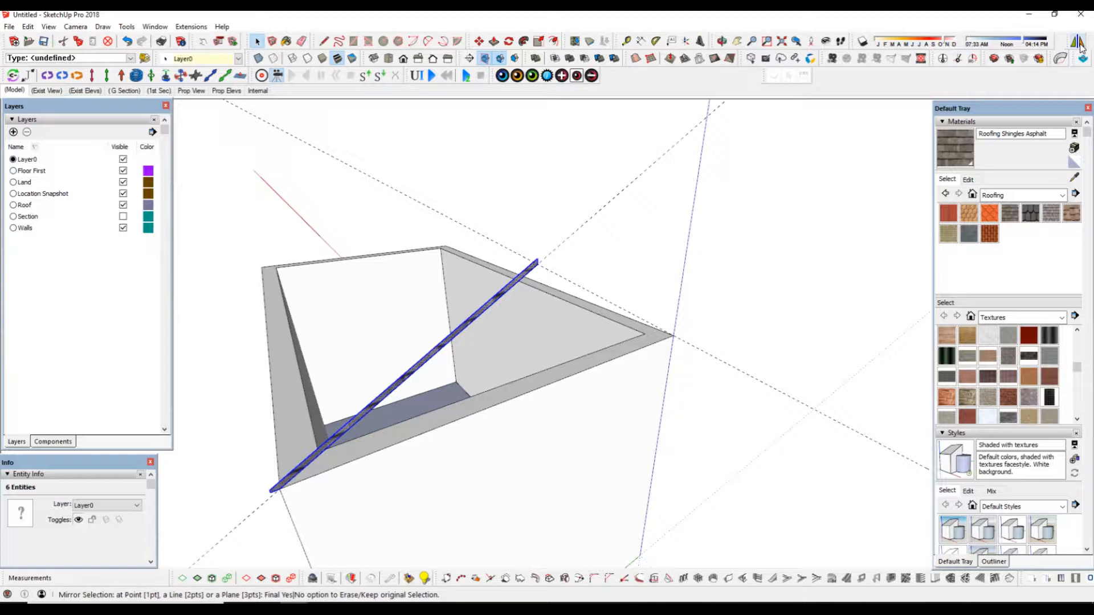
{"action": "left_click", "coordinate": [1077, 43]}
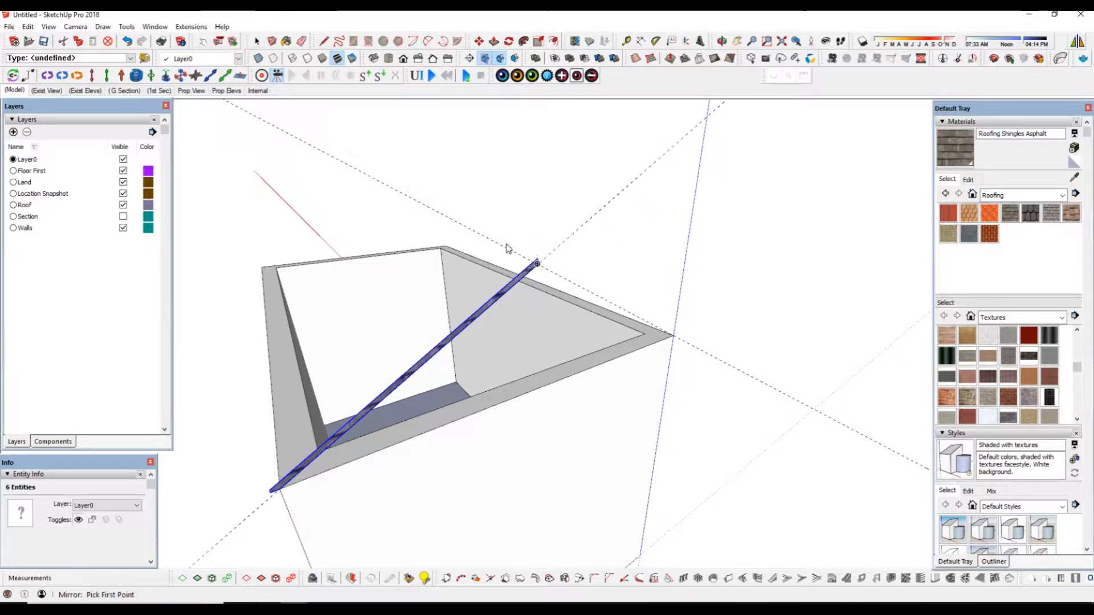
{"action": "scroll", "coordinate": [539, 269], "scroll_direction": "up", "scroll_amount": 3}
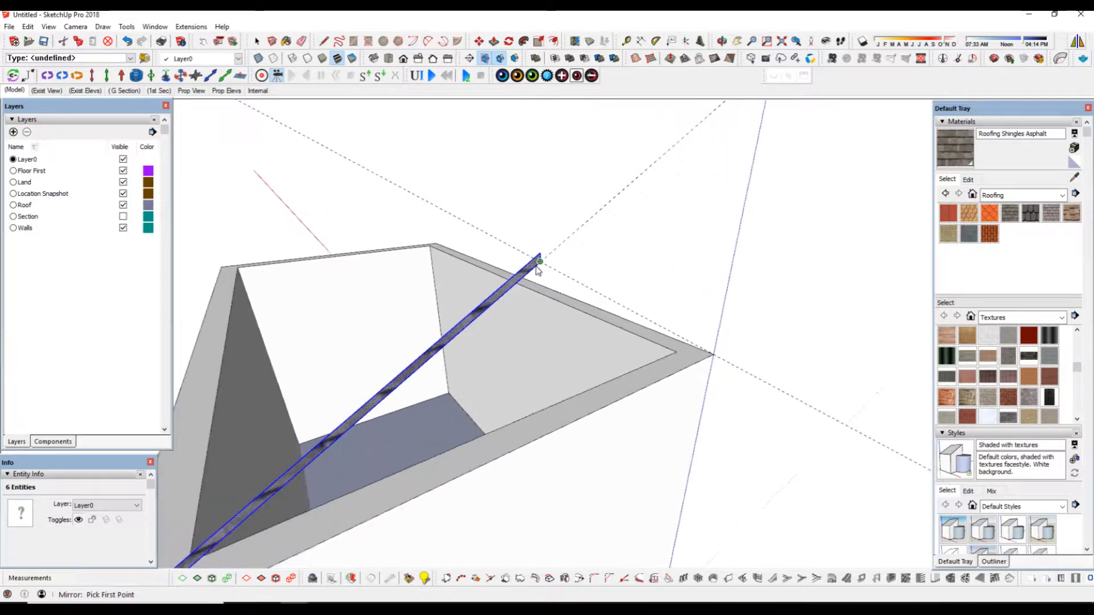
{"action": "left_click", "coordinate": [542, 262]}
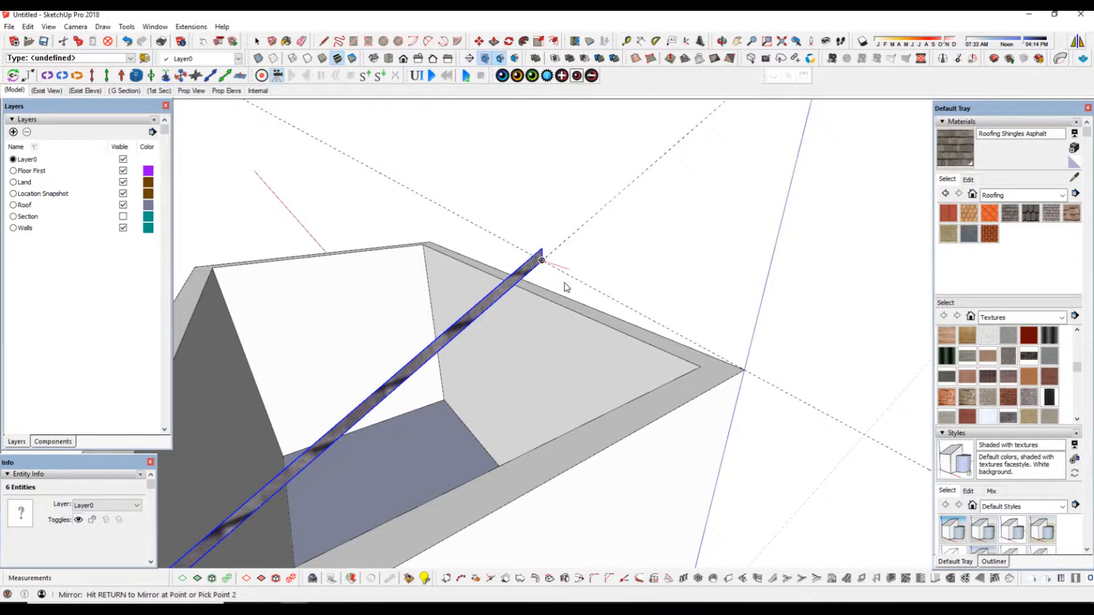
{"action": "middle_click_drag", "start_coordinate": [566, 285], "coordinate": [558, 312]}
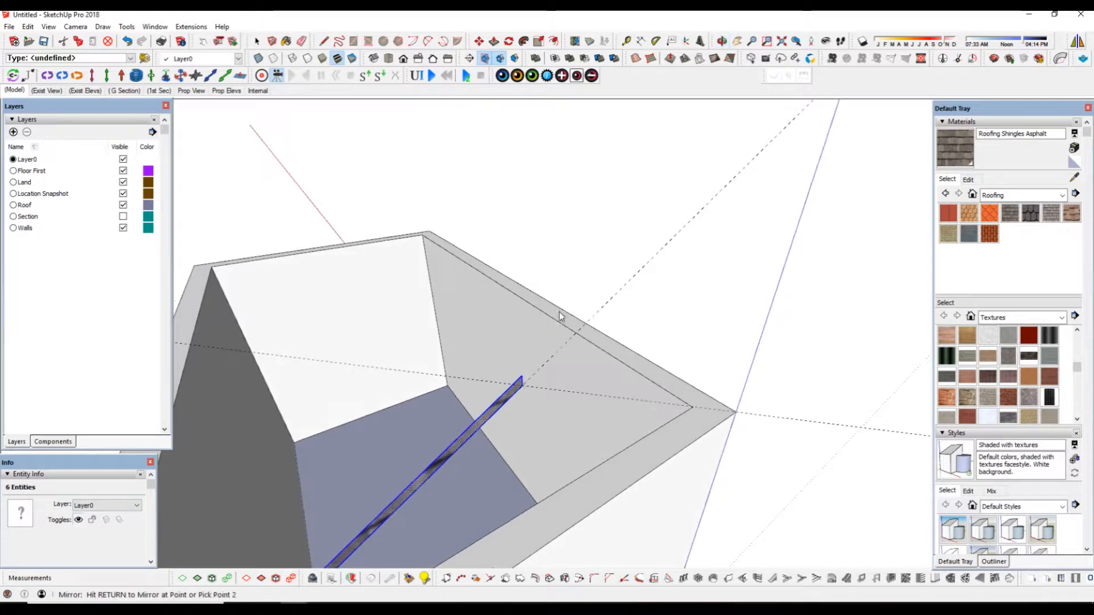
{"action": "left_click", "coordinate": [572, 431]}
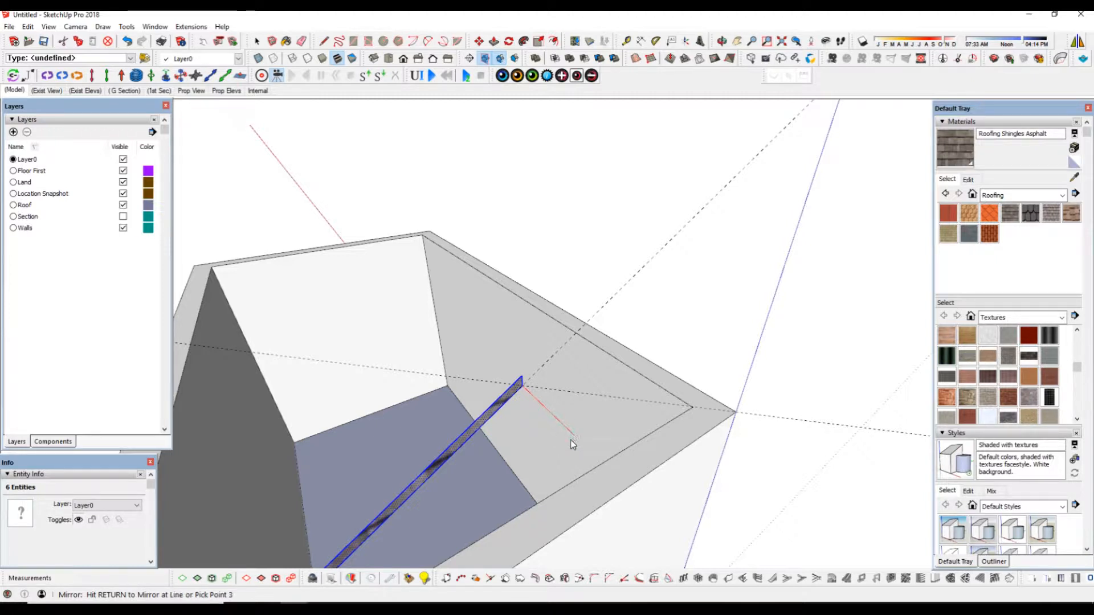
{"action": "left_click", "coordinate": [574, 371]}
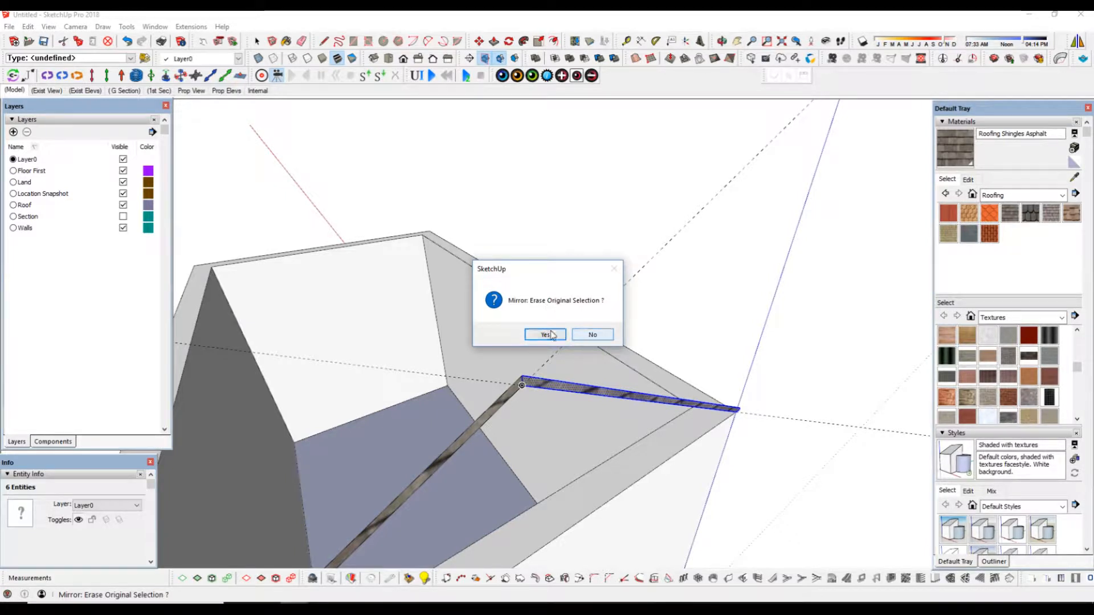
{"action": "left_click", "coordinate": [592, 335]}
Step: Delete all guides from the model
{"action": "middle_click_drag", "start_coordinate": [590, 334], "coordinate": [575, 399]}
{"action": "left_click", "coordinate": [9, 27]}
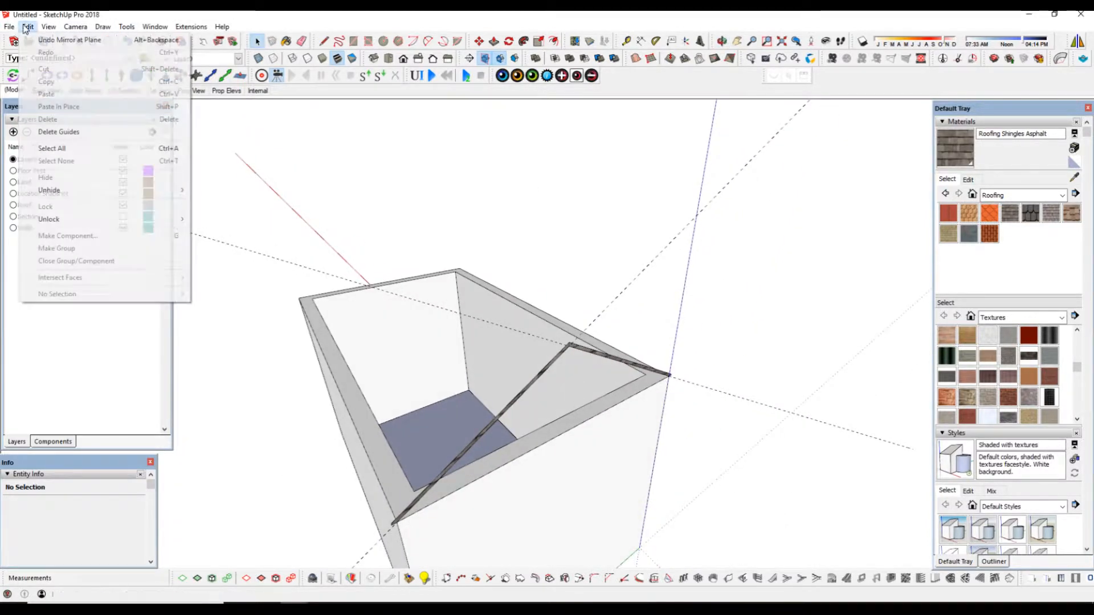
{"action": "left_click", "coordinate": [27, 27]}
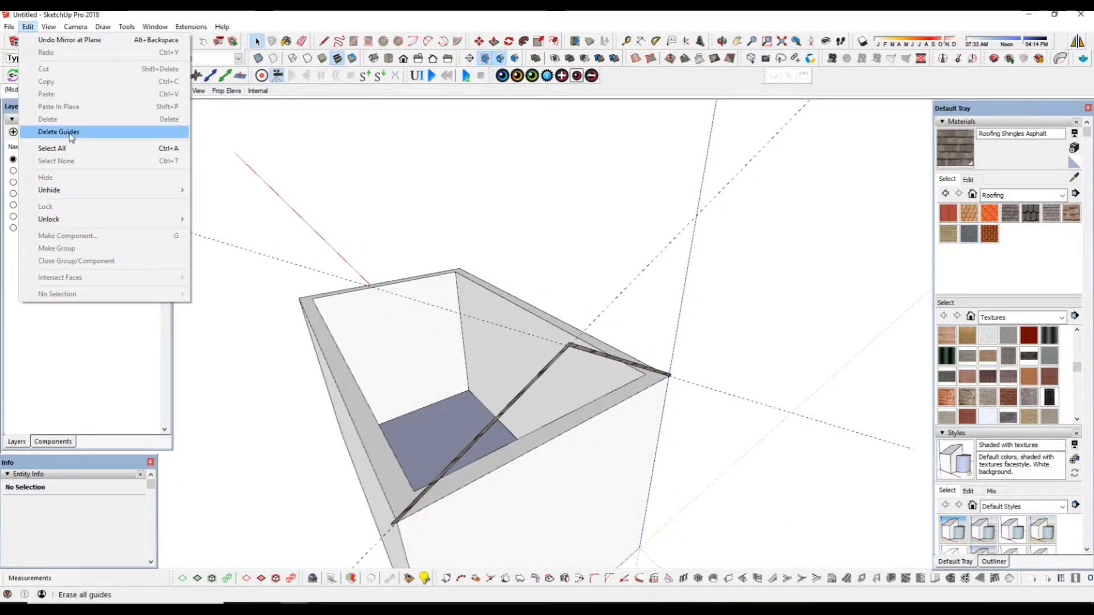
{"action": "left_click", "coordinate": [59, 132]}
Step: Try to extrude the sloping roof strip 9000 mm along the length of the building
{"action": "middle_click_drag", "start_coordinate": [524, 447], "coordinate": [528, 470]}
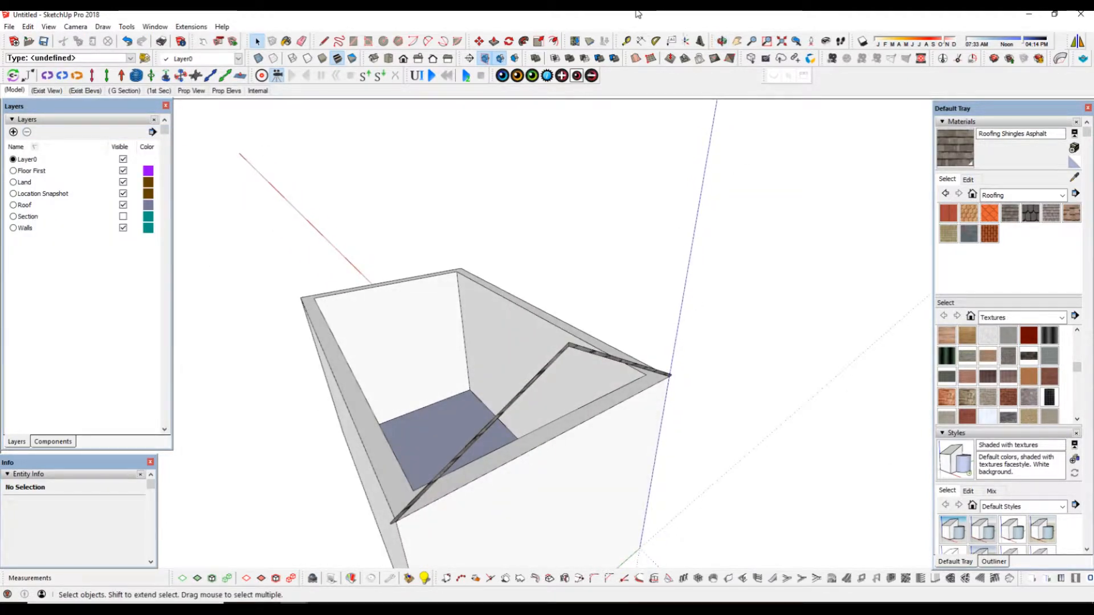
{"action": "left_click", "coordinate": [493, 41]}
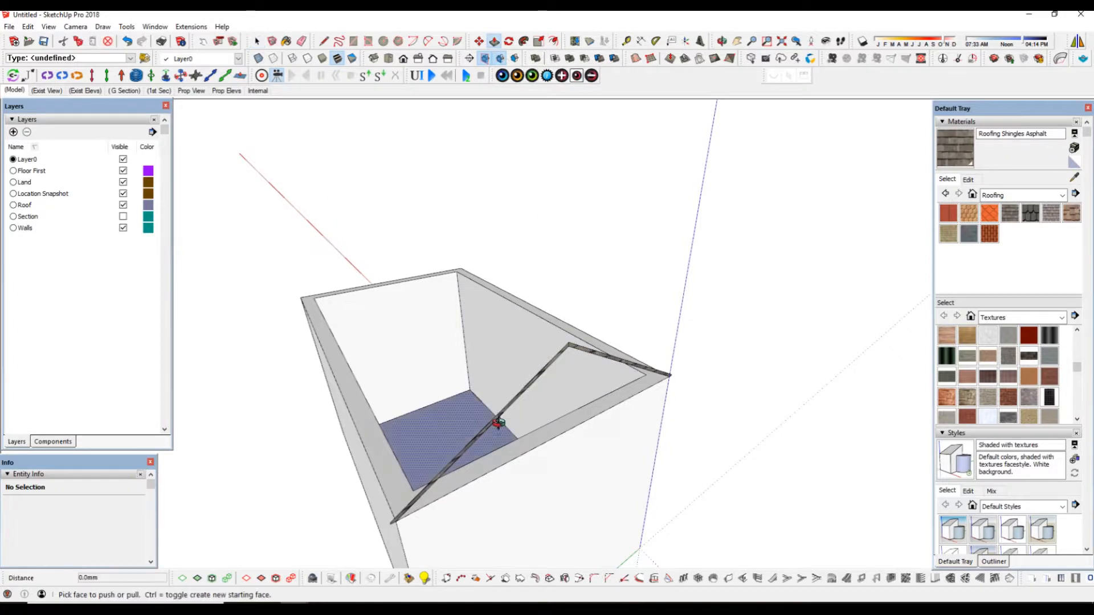
{"action": "middle_click_drag", "start_coordinate": [490, 419], "coordinate": [561, 398]}
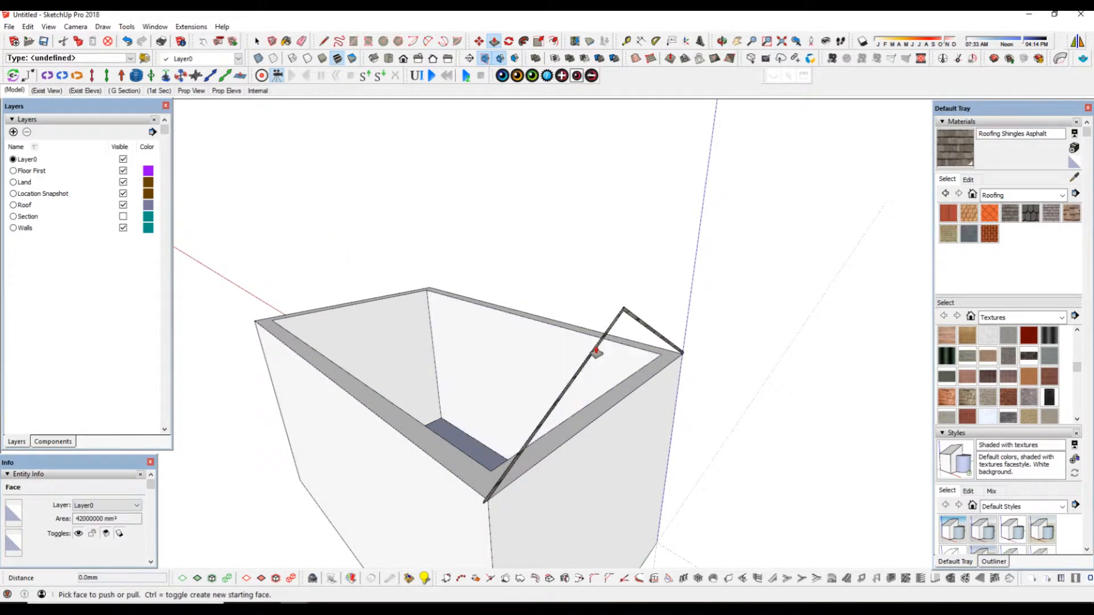
{"action": "left_click", "coordinate": [594, 340]}
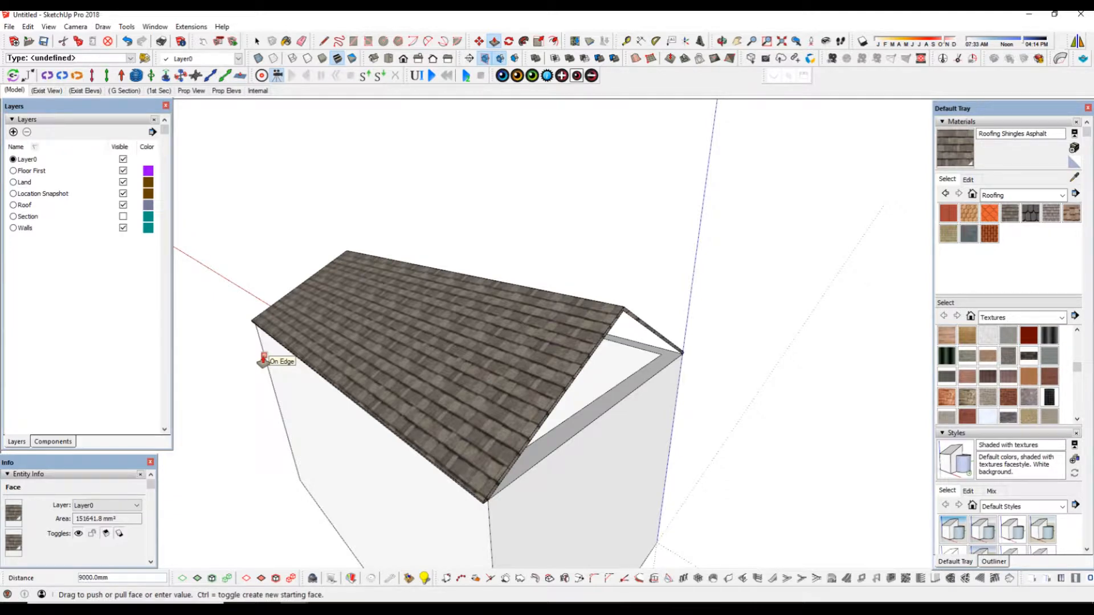
{"action": "left_click", "coordinate": [263, 360]}
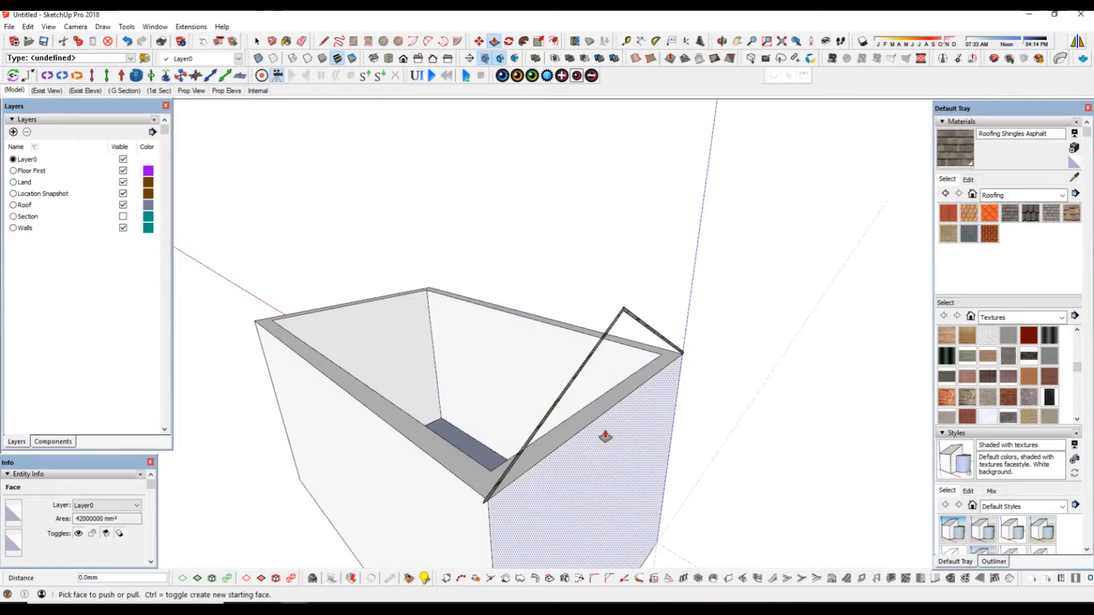
Step: Draw a line from the wall's outer top corner to the roof apex to close the gable triangle into a face
{"action": "left_click", "coordinate": [323, 41]}
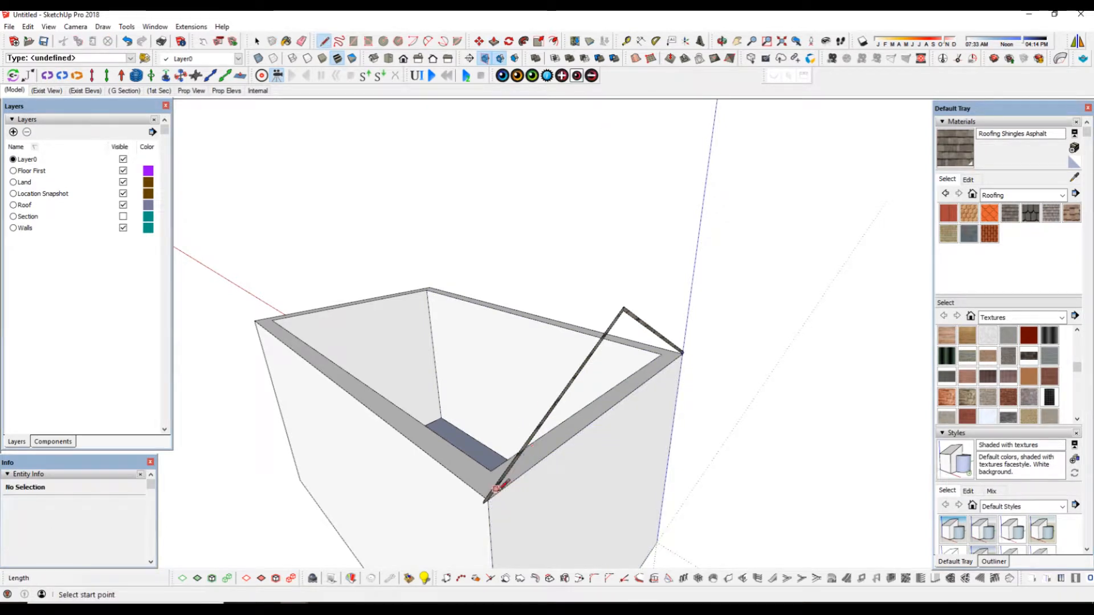
{"action": "left_click", "coordinate": [487, 500]}
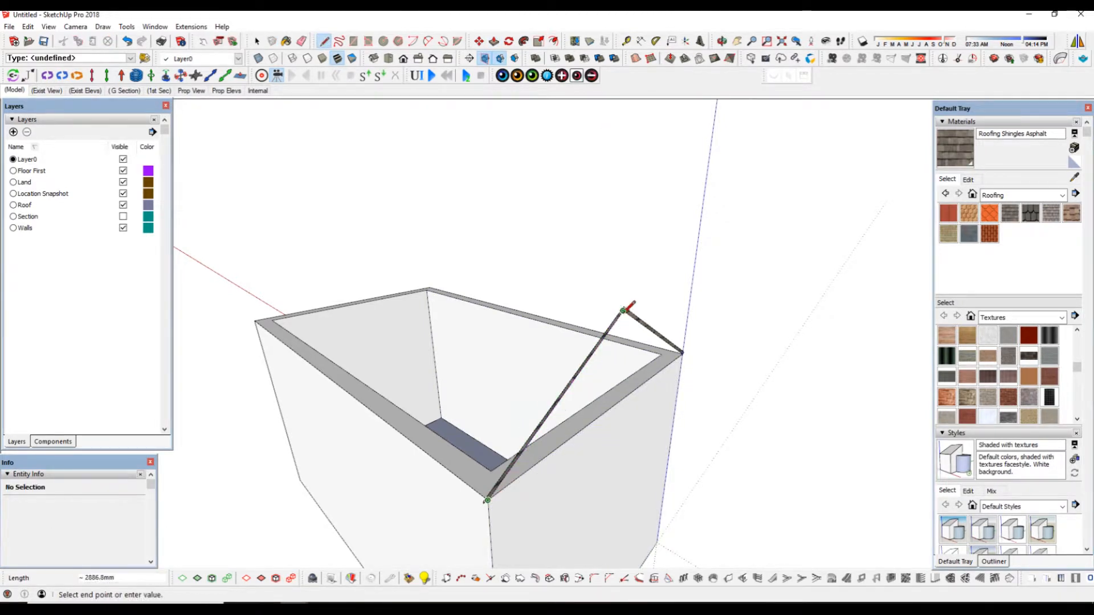
{"action": "left_click", "coordinate": [624, 310]}
{"action": "middle_click_drag", "start_coordinate": [675, 383], "coordinate": [640, 376]}
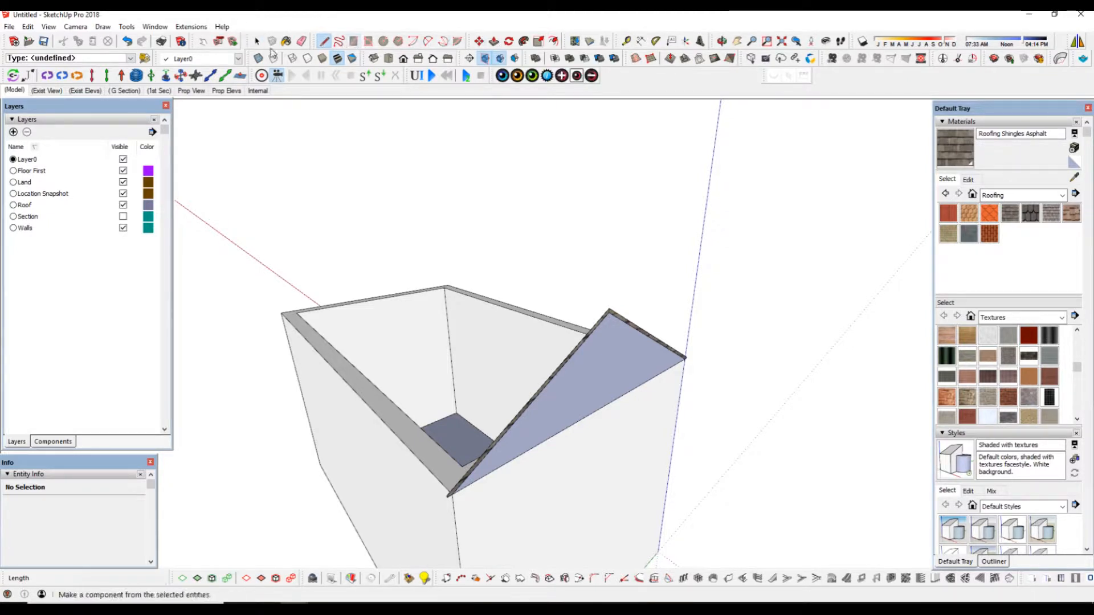
Step: Erase the horizontal edge between the outer gable triangle and the end wall below it
{"action": "left_click", "coordinate": [302, 41]}
{"action": "middle_click_drag", "start_coordinate": [585, 423], "coordinate": [754, 401]}
{"action": "scroll", "coordinate": [732, 337], "scroll_direction": "up", "scroll_amount": 3}
{"action": "scroll", "coordinate": [732, 336], "scroll_direction": "up", "scroll_amount": 1}
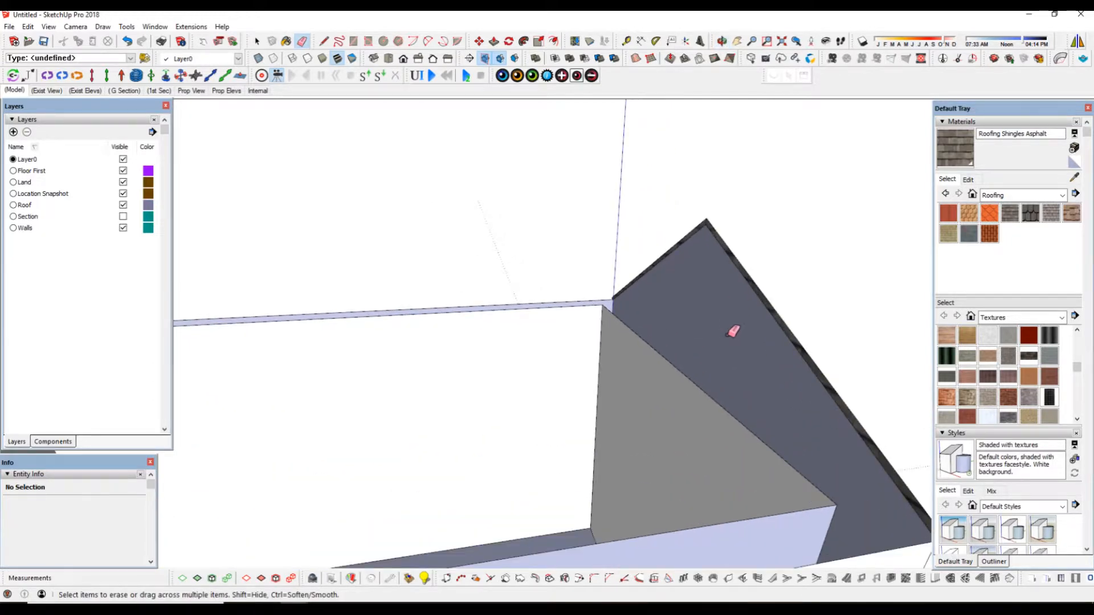
Step: Extrude both sloping roof strips 300 mm inward across the thickness of the end wall
{"action": "left_click", "coordinate": [493, 42]}
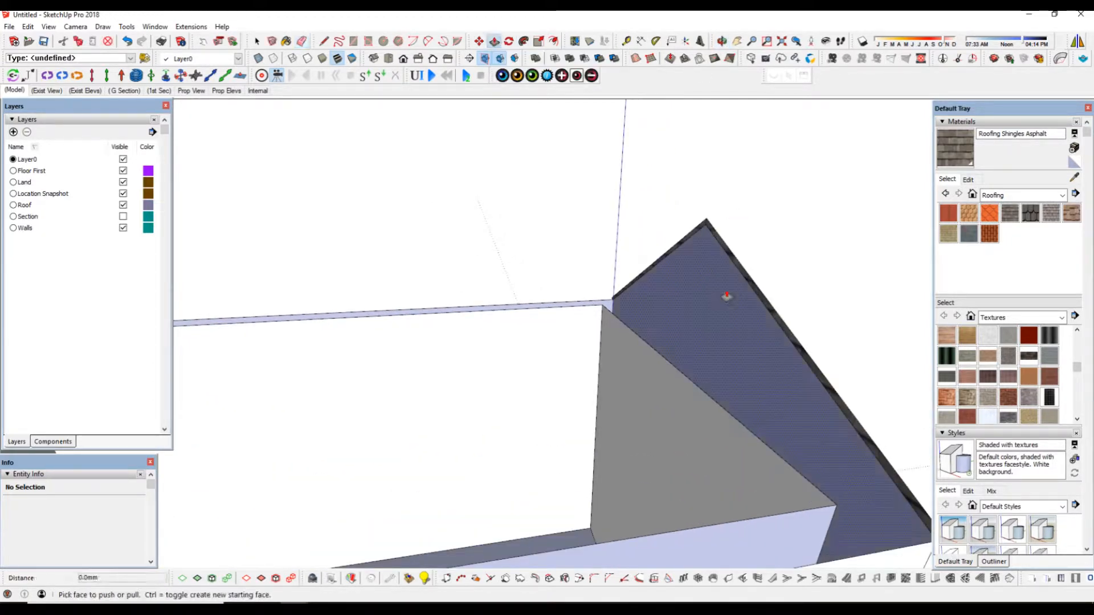
{"action": "middle_click_drag", "start_coordinate": [749, 293], "coordinate": [685, 315]}
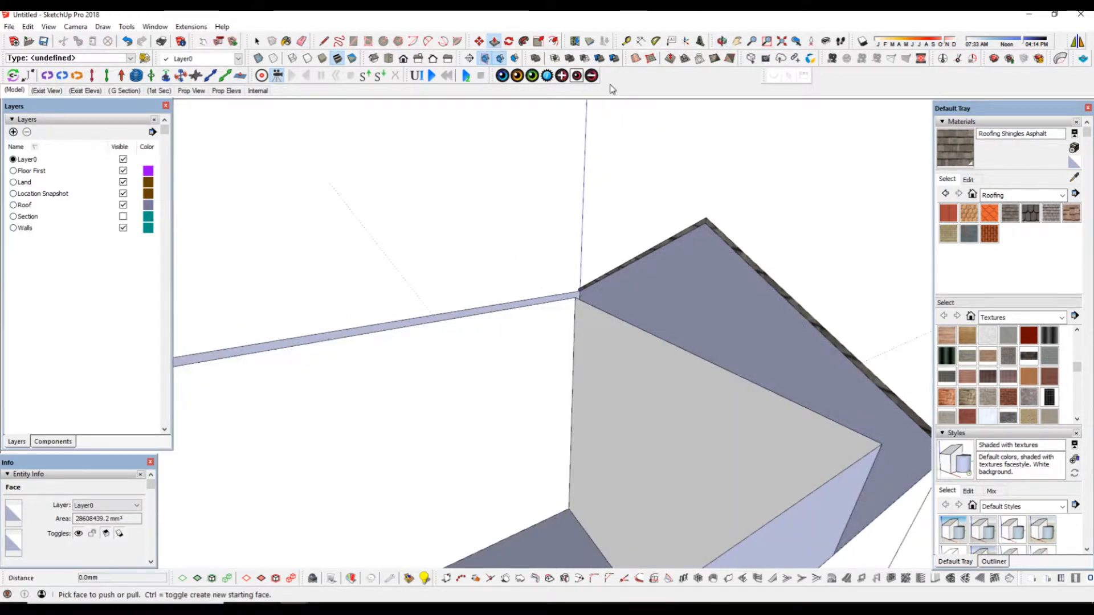
{"action": "left_click", "coordinate": [782, 296]}
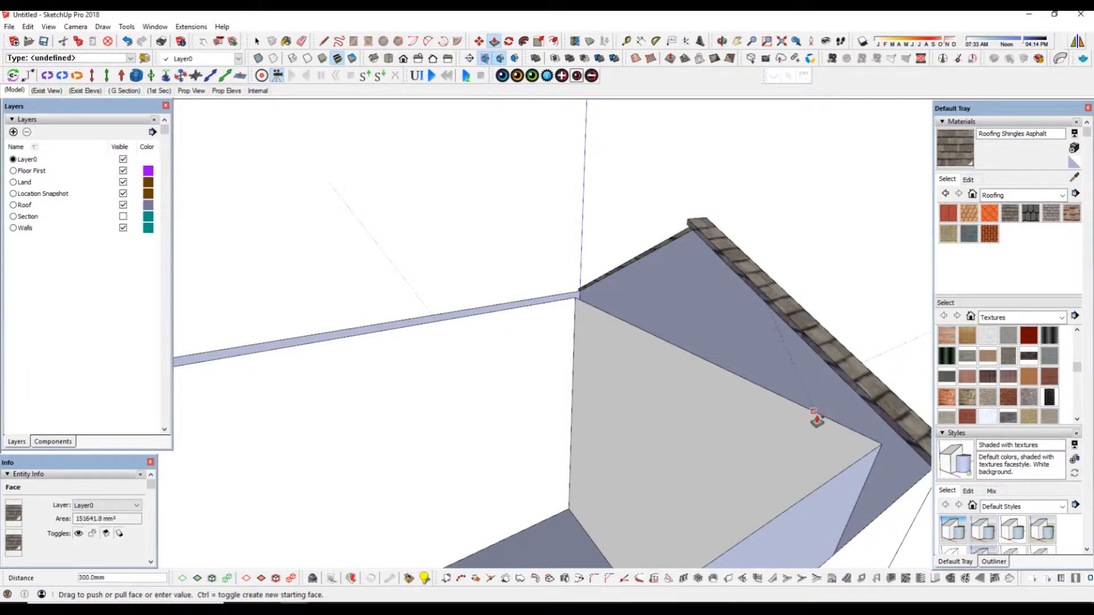
{"action": "middle_click_drag", "start_coordinate": [640, 347], "coordinate": [655, 239]}
{"action": "left_click", "coordinate": [631, 229]}
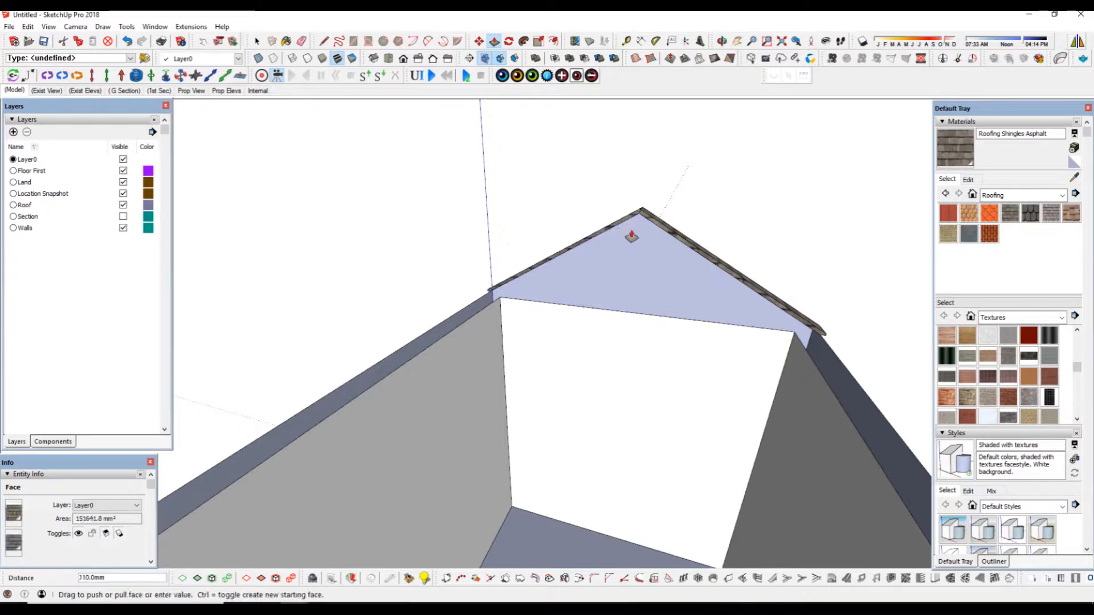
{"action": "left_click", "coordinate": [708, 342]}
{"action": "middle_click_drag", "start_coordinate": [708, 342], "coordinate": [673, 394]}
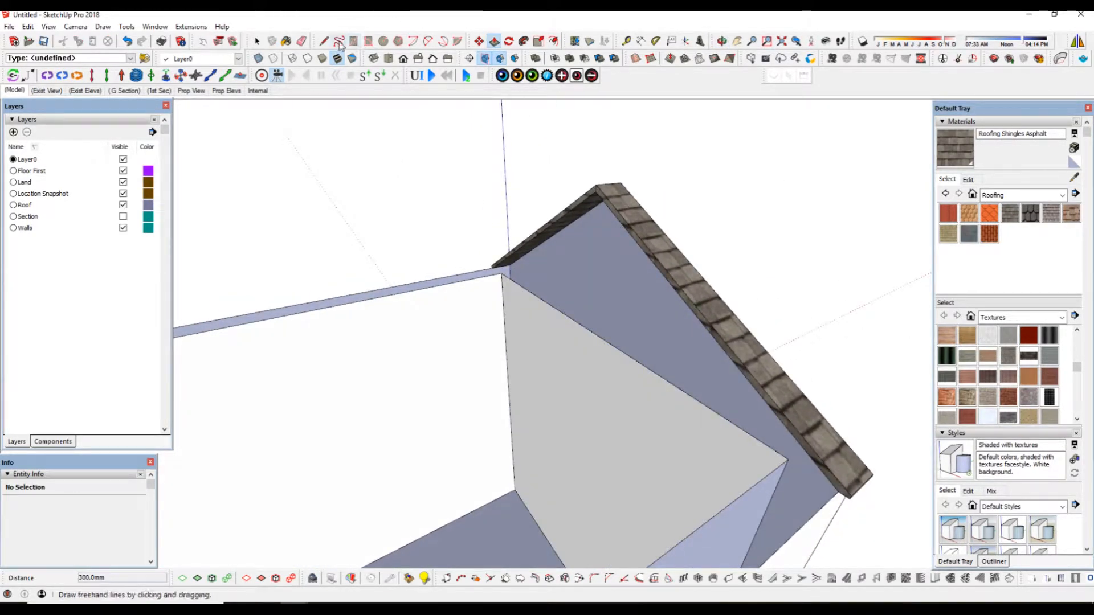
Step: Draw upright lines about 173.2 mm long from the inner wall corners to the roof's underside, closing the inner gable face
{"action": "scroll", "coordinate": [504, 272], "scroll_direction": "up", "scroll_amount": 2}
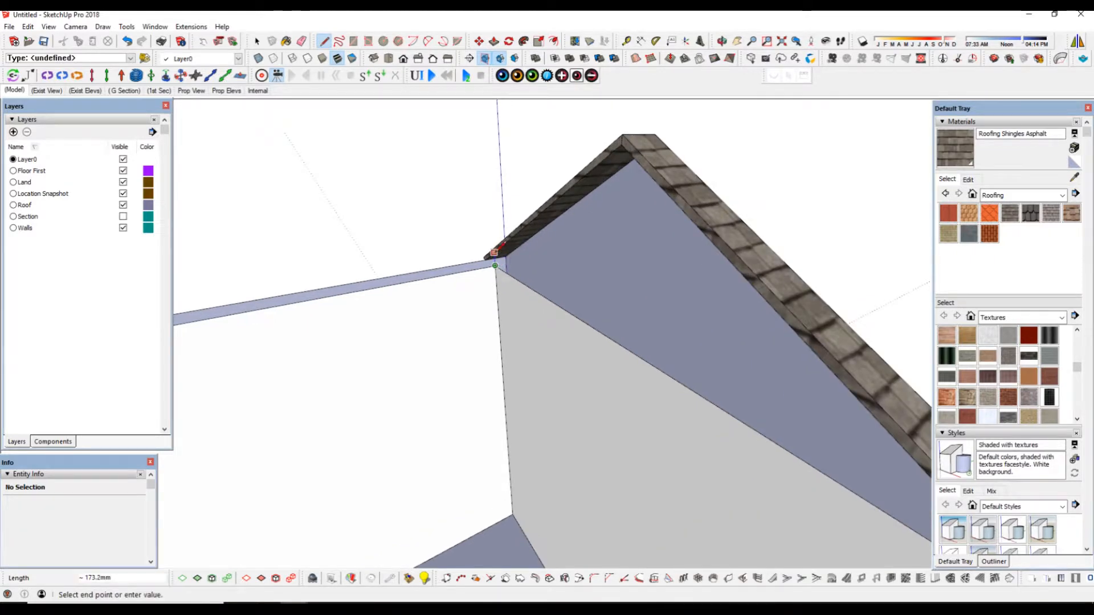
{"action": "scroll", "coordinate": [475, 329], "scroll_direction": "down", "scroll_amount": 3}
{"action": "key", "text": "Escape"}
{"action": "middle_click_drag", "start_coordinate": [500, 333], "coordinate": [425, 345]}
{"action": "scroll", "coordinate": [501, 325], "scroll_direction": "up", "scroll_amount": 3}
{"action": "scroll", "coordinate": [411, 319], "scroll_direction": "up", "scroll_amount": 2}
{"action": "mouse_move", "coordinate": [443, 305]}
{"action": "middle_mouse_down"}
{"action": "mouse_move", "coordinate": [332, 432]}
{"action": "mouse_move", "coordinate": [444, 210]}
{"action": "mouse_move", "coordinate": [427, 295]}
{"action": "mouse_move", "coordinate": [474, 252]}
{"action": "mouse_move", "coordinate": [427, 310]}
{"action": "mouse_move", "coordinate": [640, 419]}
{"action": "mouse_move", "coordinate": [738, 369]}
{"action": "middle_mouse_up"}
{"action": "left_click", "coordinate": [750, 322]}
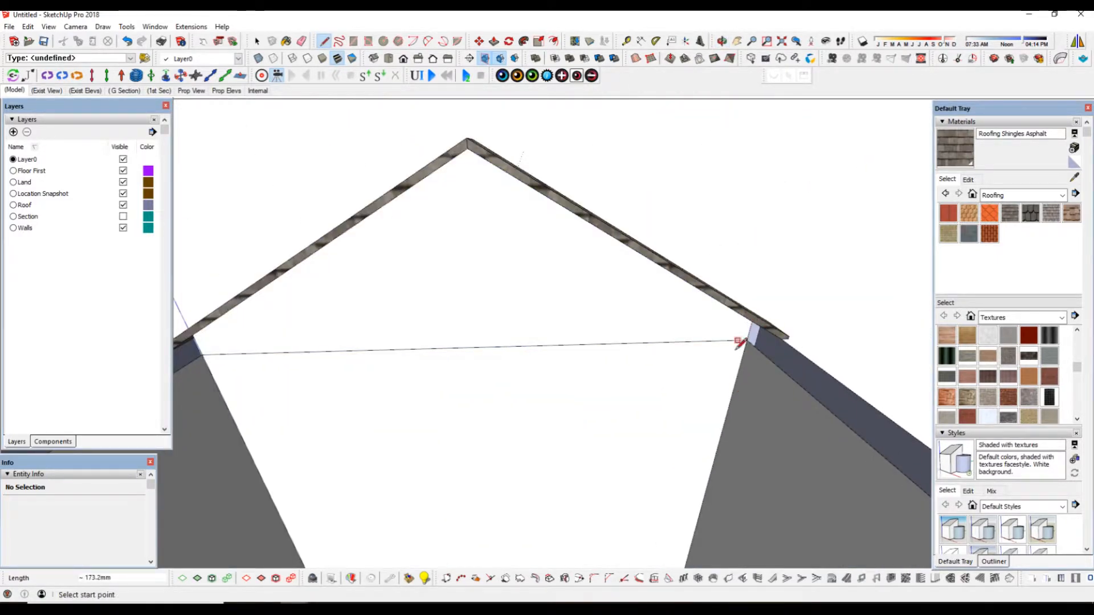
Step: Place guides parallel to the undersides of both roof slopes on the inner gable, offset 200 mm
{"action": "left_click", "coordinate": [626, 42]}
{"action": "middle_click_drag", "start_coordinate": [518, 252], "coordinate": [684, 213]}
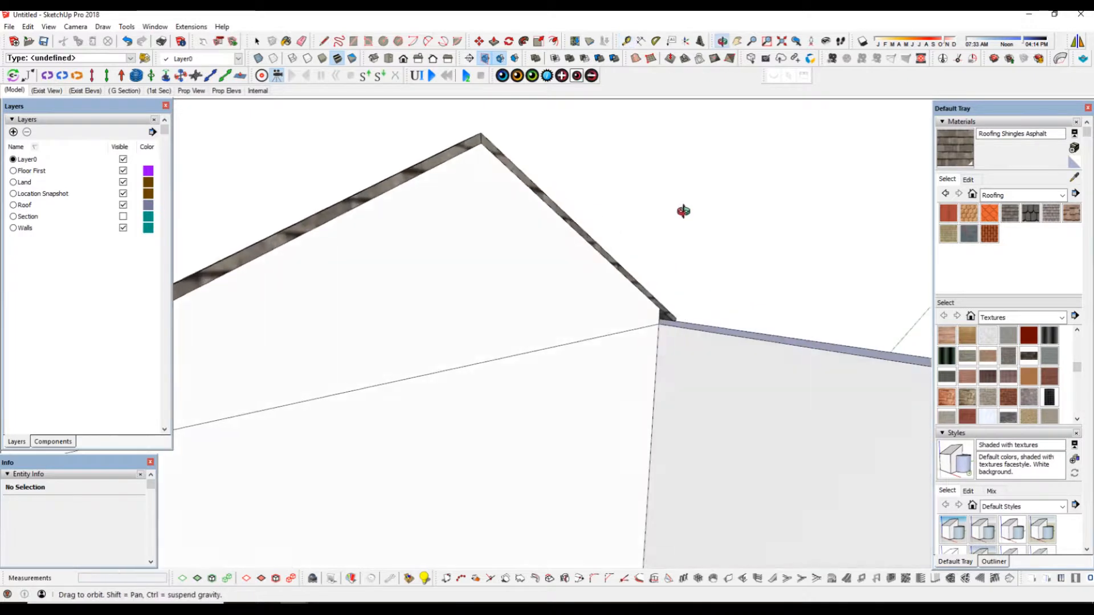
{"action": "left_click", "coordinate": [587, 242]}
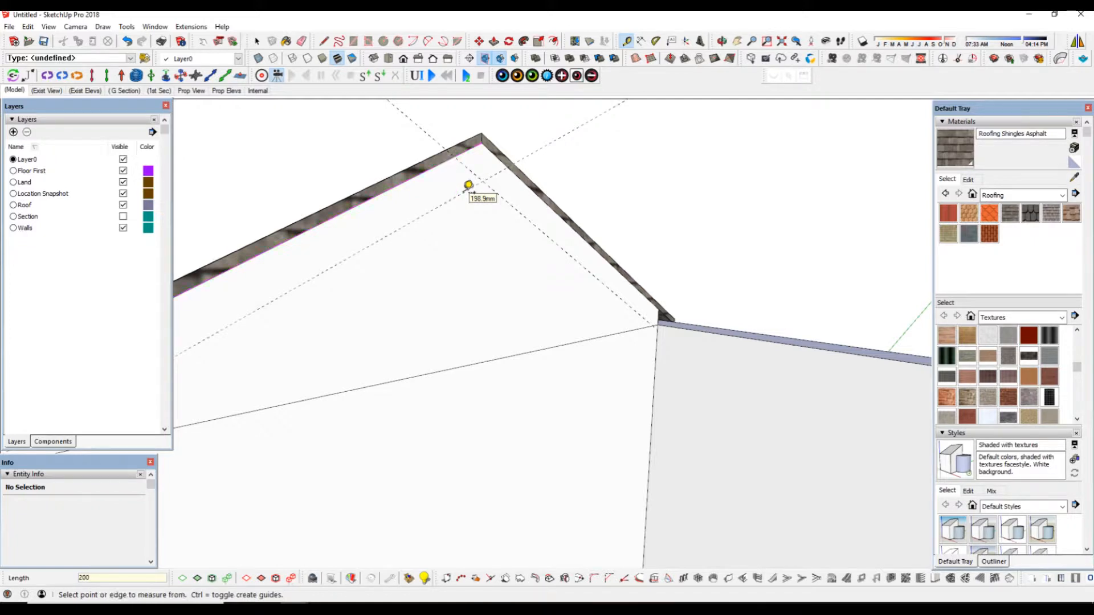
Step: Erase the horizontal edge between the inner gable face and the inner face of the end wall
{"action": "middle_click_drag", "start_coordinate": [468, 185], "coordinate": [520, 340]}
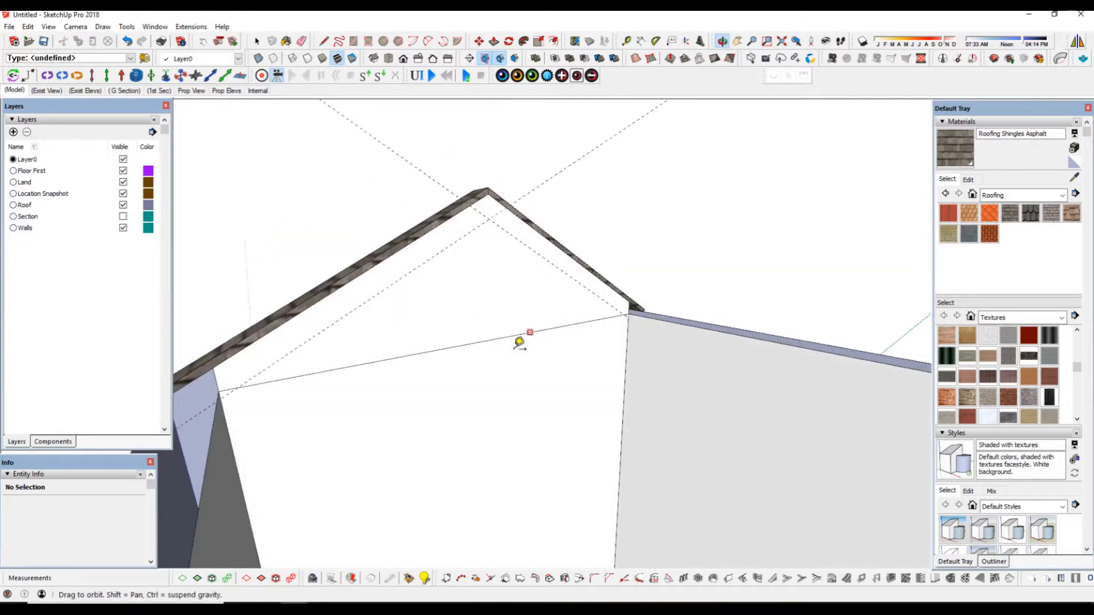
{"action": "middle_click_drag", "start_coordinate": [241, 341], "coordinate": [268, 347]}
{"action": "left_click", "coordinate": [302, 42]}
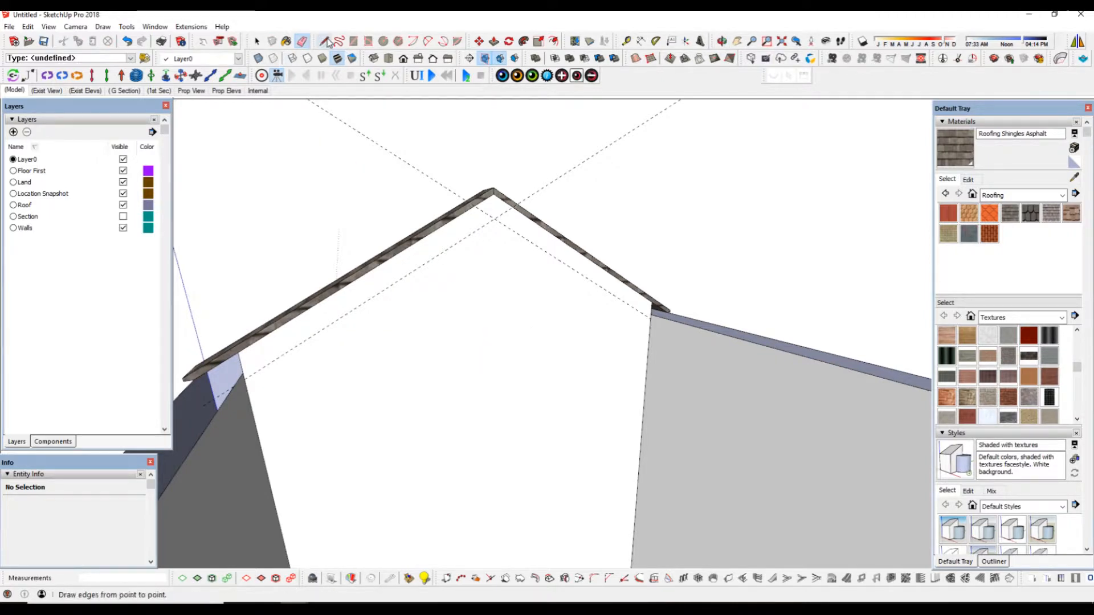
Step: Draw lines along both guides on the inner gable, from one wall corner up to the apex and down to the other
{"action": "scroll", "coordinate": [246, 384], "scroll_direction": "up", "scroll_amount": 3}
{"action": "left_click", "coordinate": [241, 379]}
{"action": "scroll", "coordinate": [273, 388], "scroll_direction": "down", "scroll_amount": 2}
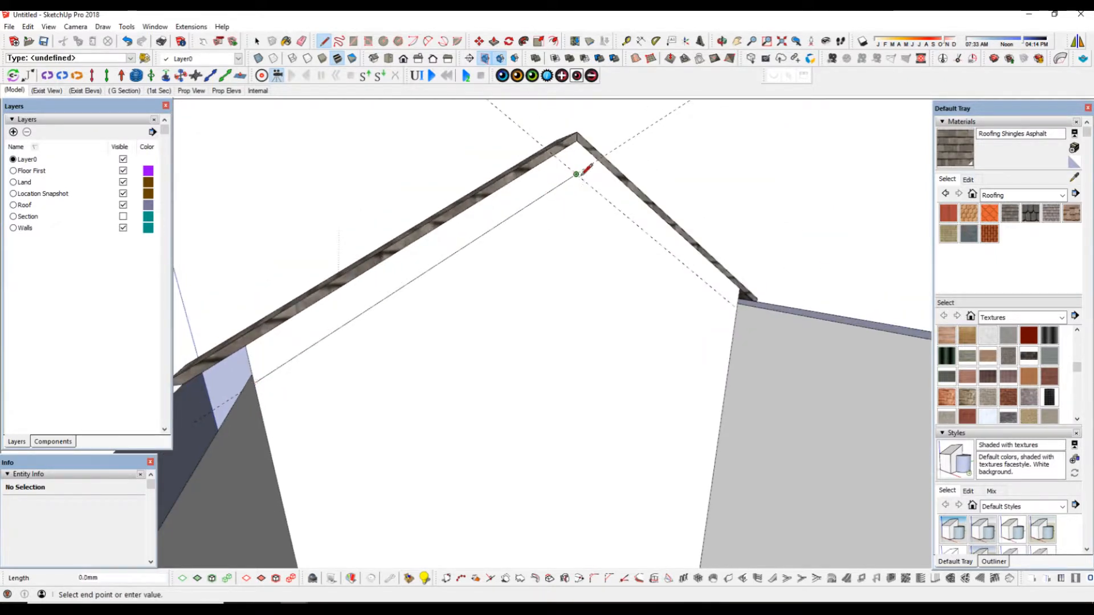
{"action": "middle_click_drag", "start_coordinate": [667, 319], "coordinate": [717, 315]}
{"action": "scroll", "coordinate": [791, 320], "scroll_direction": "up", "scroll_amount": 2}
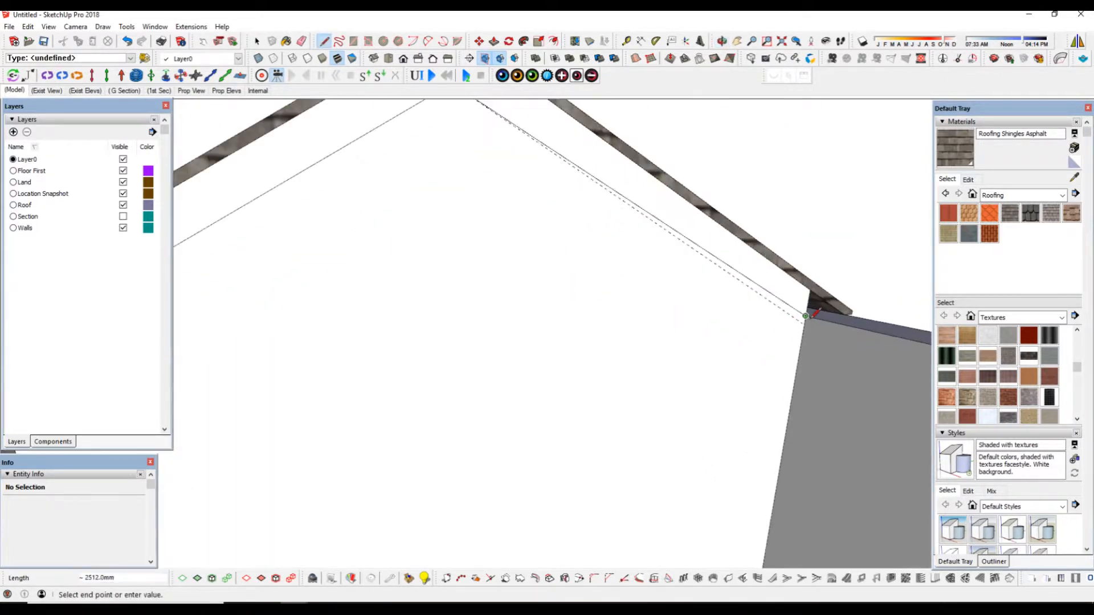
{"action": "scroll", "coordinate": [623, 358], "scroll_direction": "down", "scroll_amount": 4}
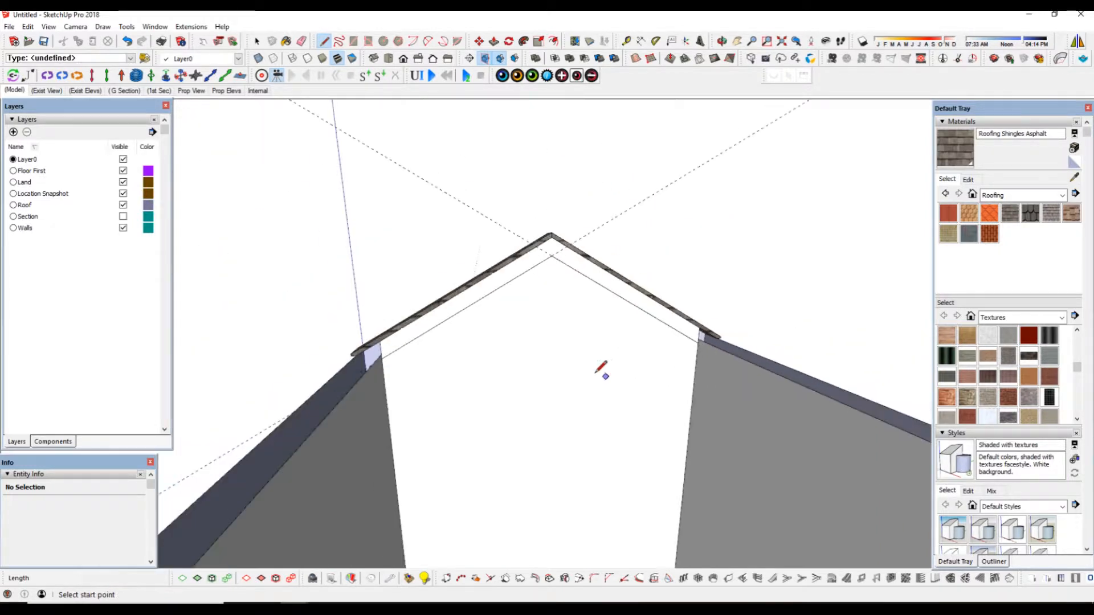
Step: Extrude the 200 mm gable band beneath both roof slopes 8400 mm along the building to the opposite end wall
{"action": "middle_click_drag", "start_coordinate": [601, 371], "coordinate": [620, 399]}
{"action": "left_click", "coordinate": [494, 41]}
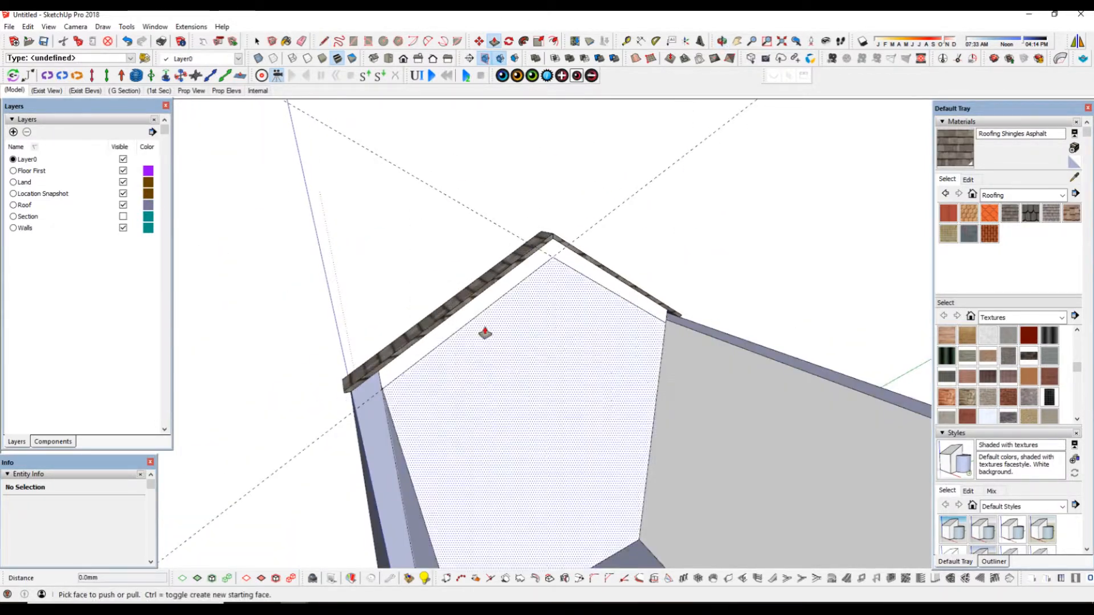
{"action": "left_click", "coordinate": [479, 310]}
{"action": "middle_click_drag", "start_coordinate": [479, 310], "coordinate": [581, 329]}
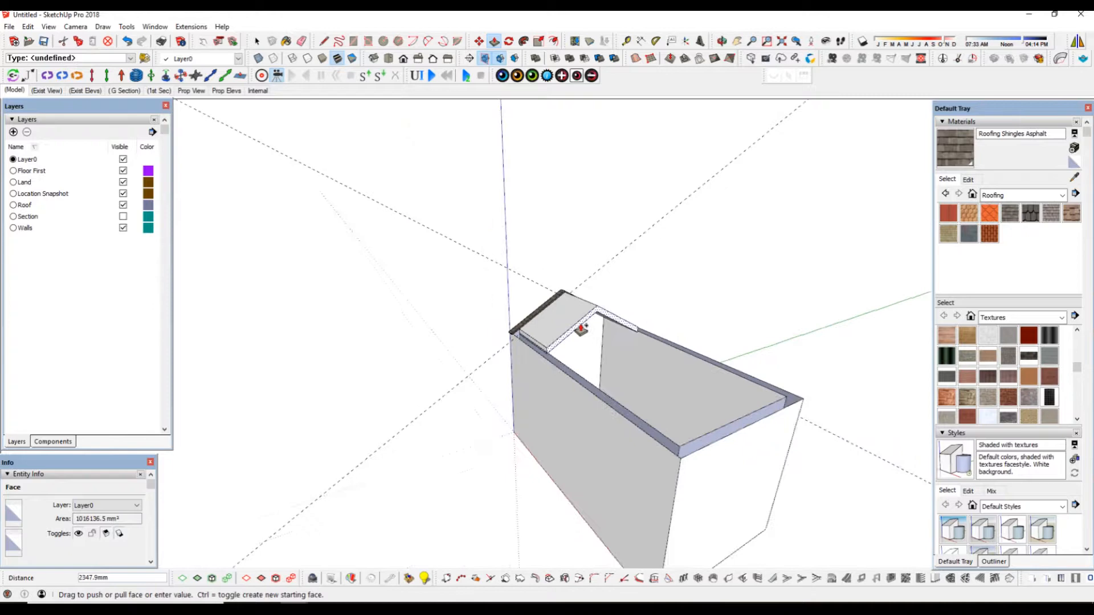
{"action": "left_click", "coordinate": [664, 437]}
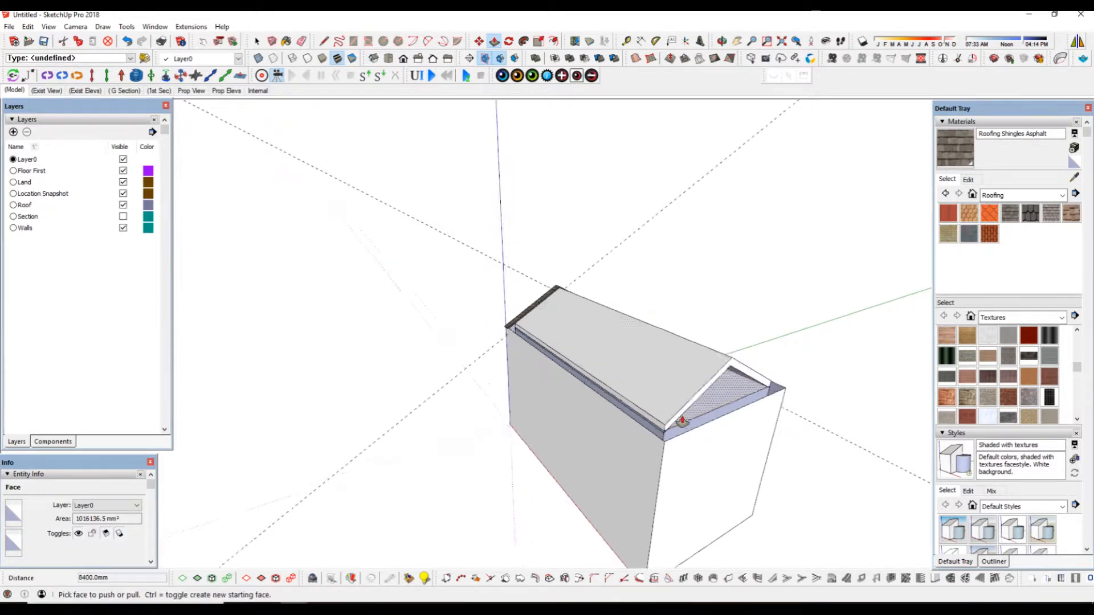
Step: Extend both shingled roof strips over the length of the building so they cover the extruded roof band on both slopes
{"action": "scroll", "coordinate": [524, 320], "scroll_direction": "up", "scroll_amount": 5}
{"action": "scroll", "coordinate": [507, 308], "scroll_direction": "up", "scroll_amount": 3}
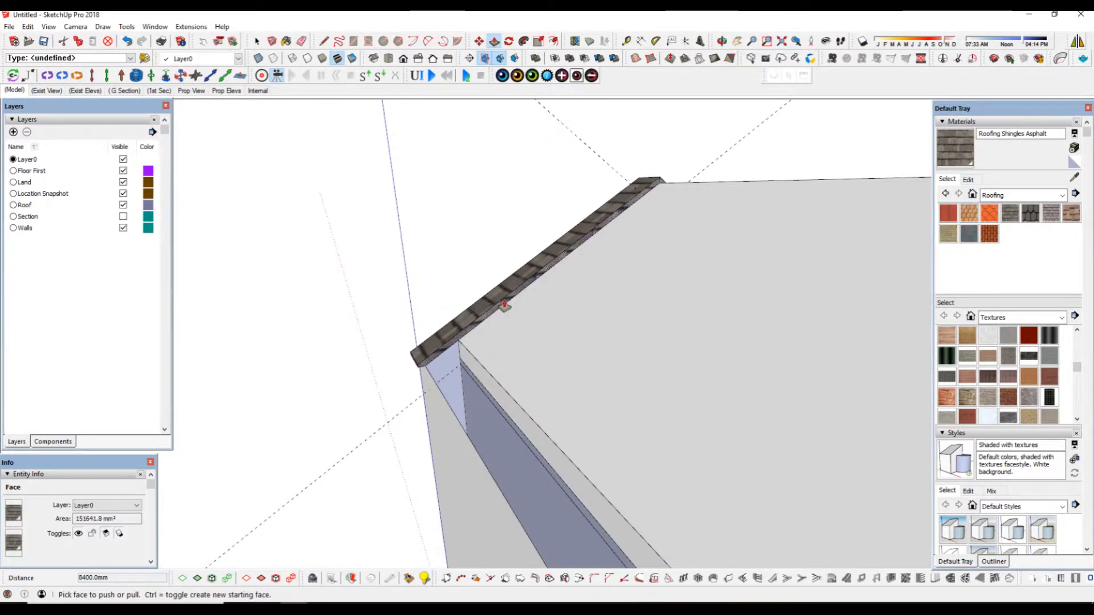
{"action": "scroll", "coordinate": [505, 306], "scroll_direction": "down", "scroll_amount": 6}
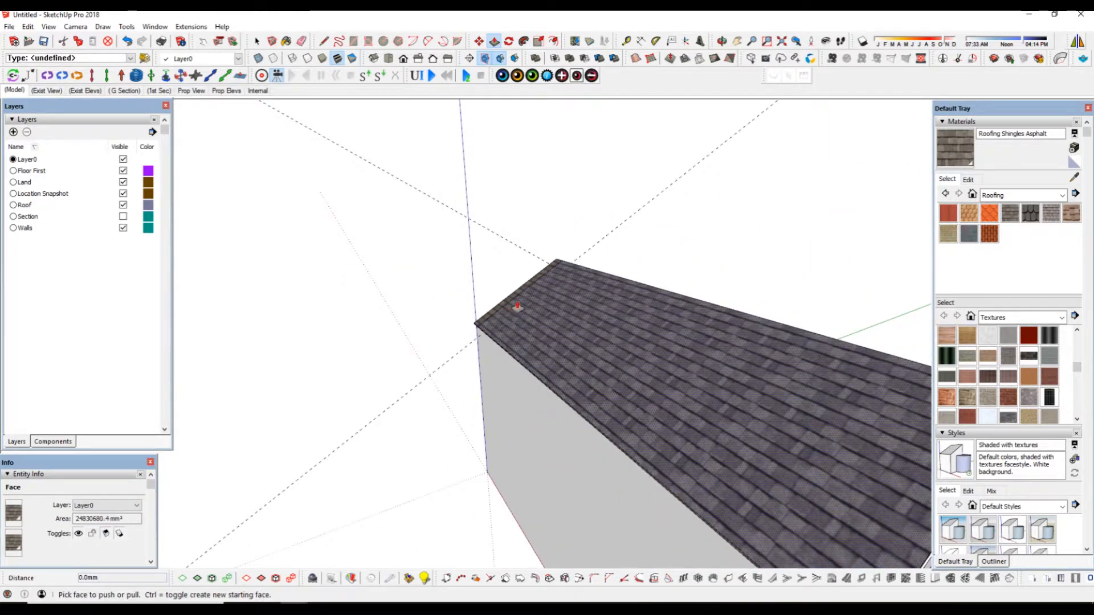
{"action": "scroll", "coordinate": [513, 314], "scroll_direction": "up", "scroll_amount": 5}
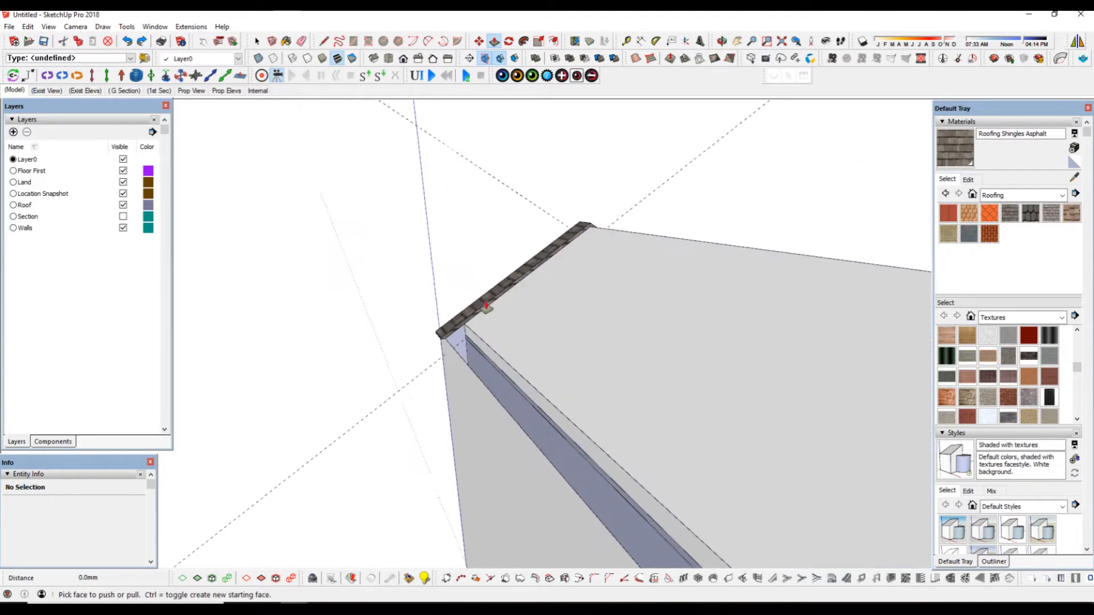
{"action": "scroll", "coordinate": [484, 309], "scroll_direction": "down", "scroll_amount": 7}
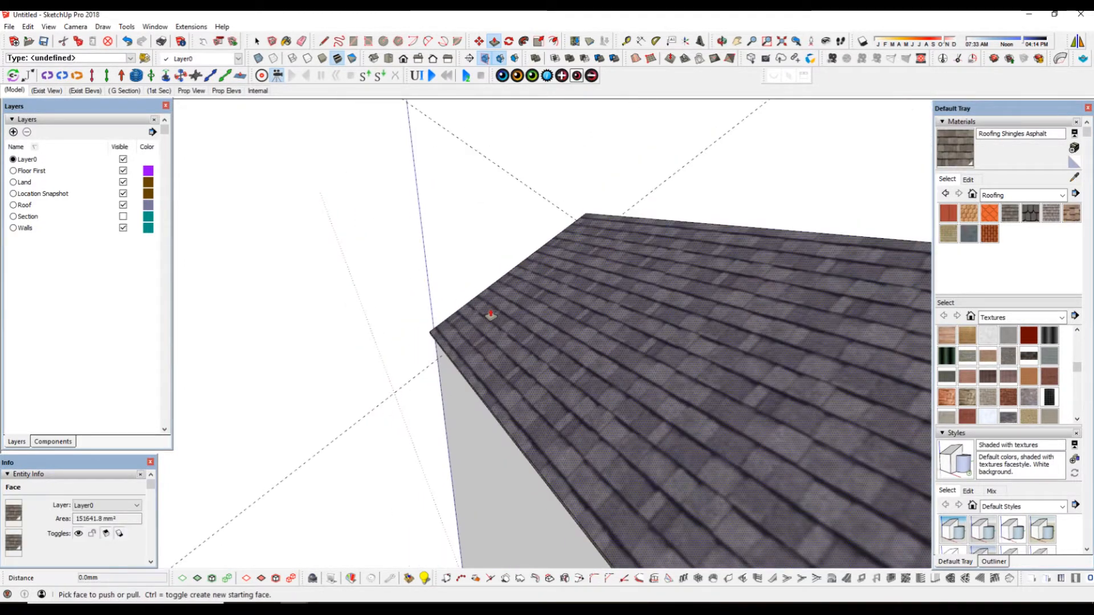
{"action": "middle_click_drag", "start_coordinate": [512, 322], "coordinate": [581, 332]}
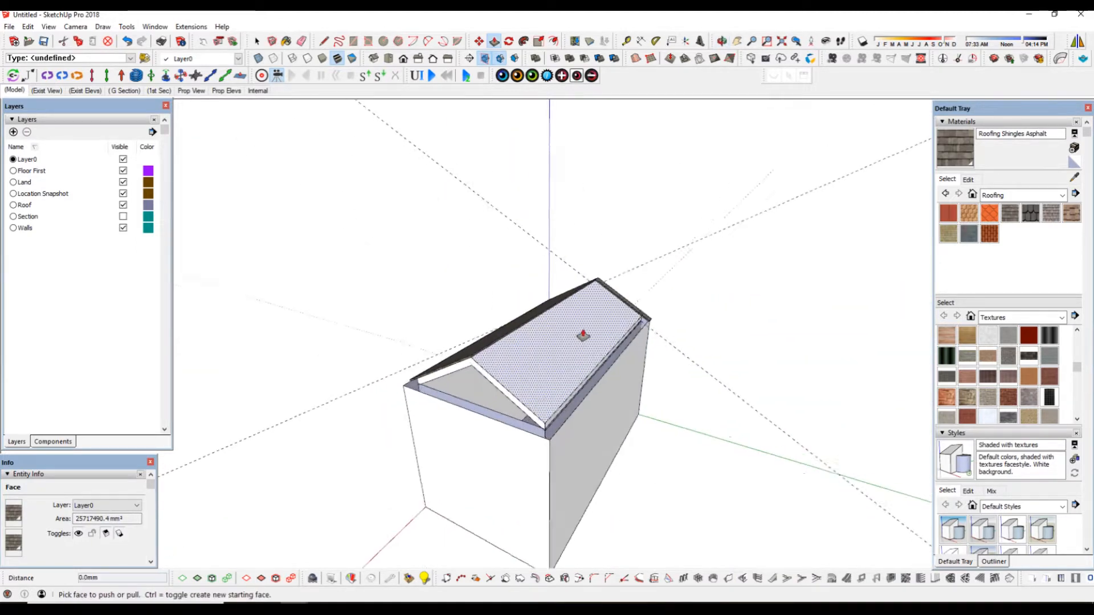
{"action": "scroll", "coordinate": [610, 272], "scroll_direction": "up", "scroll_amount": 5}
{"action": "scroll", "coordinate": [612, 271], "scroll_direction": "up", "scroll_amount": 3}
{"action": "double_click", "coordinate": [620, 246]}
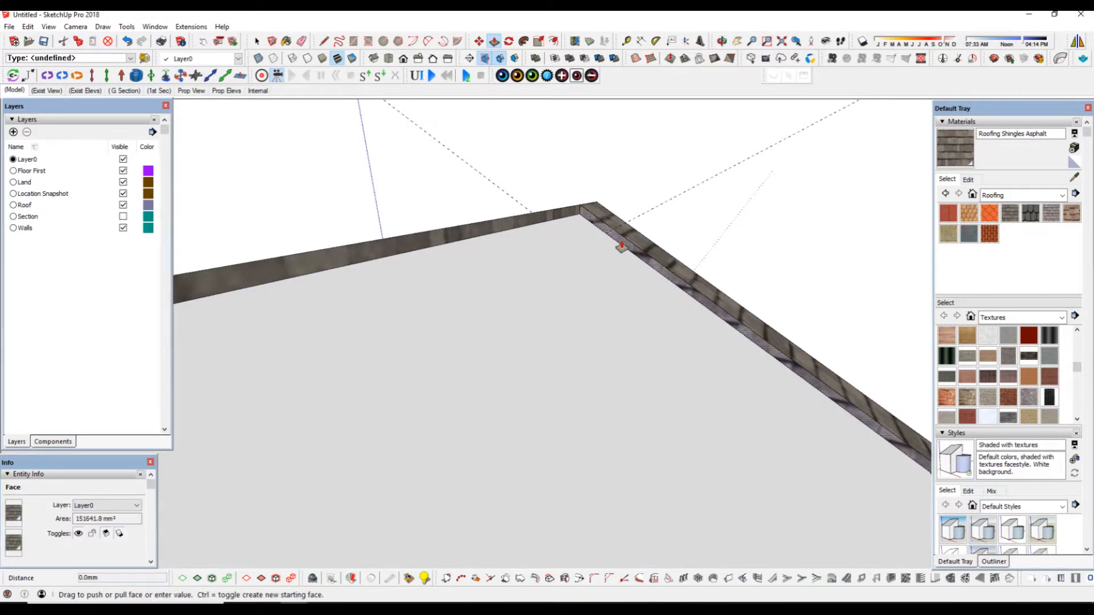
{"action": "scroll", "coordinate": [591, 279], "scroll_direction": "down", "scroll_amount": 2}
{"action": "scroll", "coordinate": [591, 279], "scroll_direction": "down", "scroll_amount": 5}
Step: Trace the inner sloping edge of the far gable up to its apex to fill the triangular opening with a face
{"action": "middle_click_drag", "start_coordinate": [591, 280], "coordinate": [746, 358]}
{"action": "middle_click_drag", "start_coordinate": [533, 391], "coordinate": [613, 393]}
{"action": "scroll", "coordinate": [558, 477], "scroll_direction": "down", "scroll_amount": 3}
{"action": "middle_click_drag", "start_coordinate": [532, 500], "coordinate": [516, 470]}
{"action": "scroll", "coordinate": [506, 530], "scroll_direction": "up", "scroll_amount": 2}
{"action": "scroll", "coordinate": [443, 562], "scroll_direction": "up", "scroll_amount": 1}
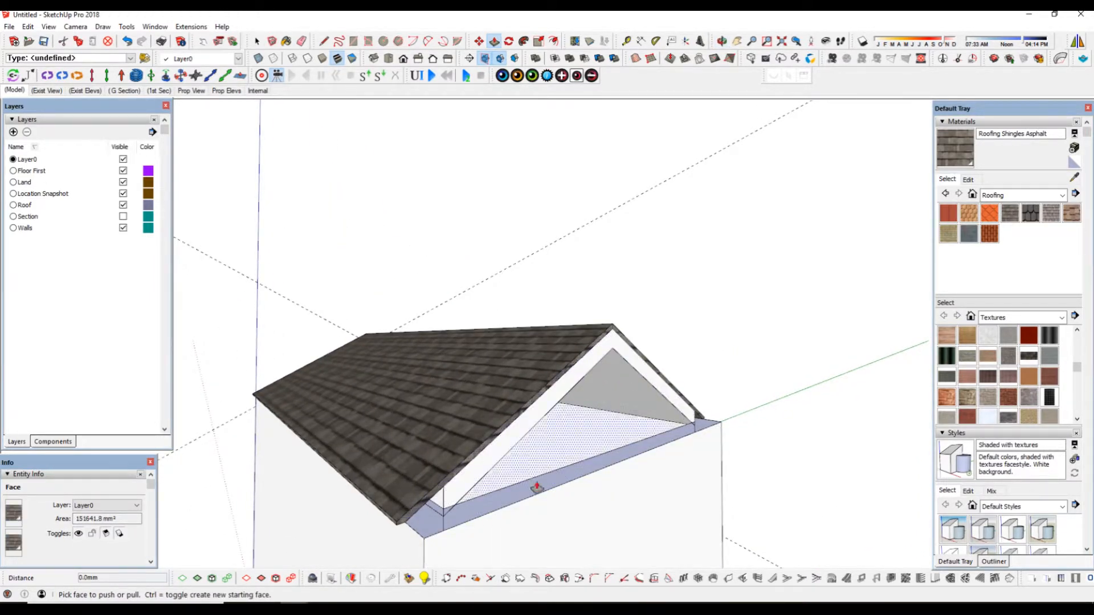
{"action": "left_click", "coordinate": [324, 41]}
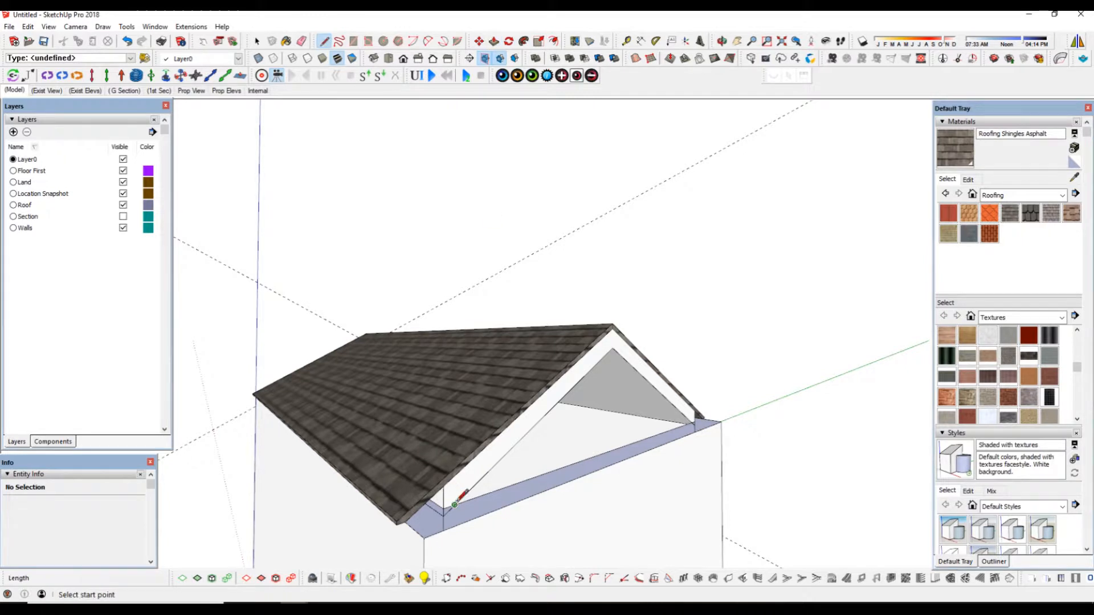
{"action": "left_click", "coordinate": [613, 345]}
Step: Erase the horizontal edge between the far gable's triangular face and the top of the end wall
{"action": "middle_click_drag", "start_coordinate": [648, 396], "coordinate": [593, 422]}
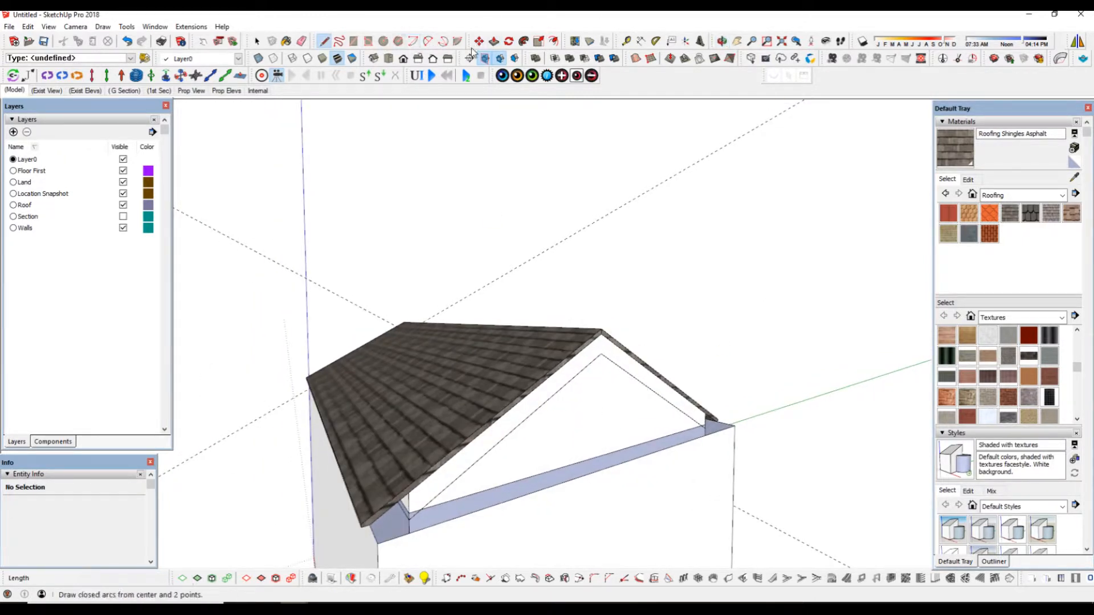
{"action": "left_click", "coordinate": [301, 41]}
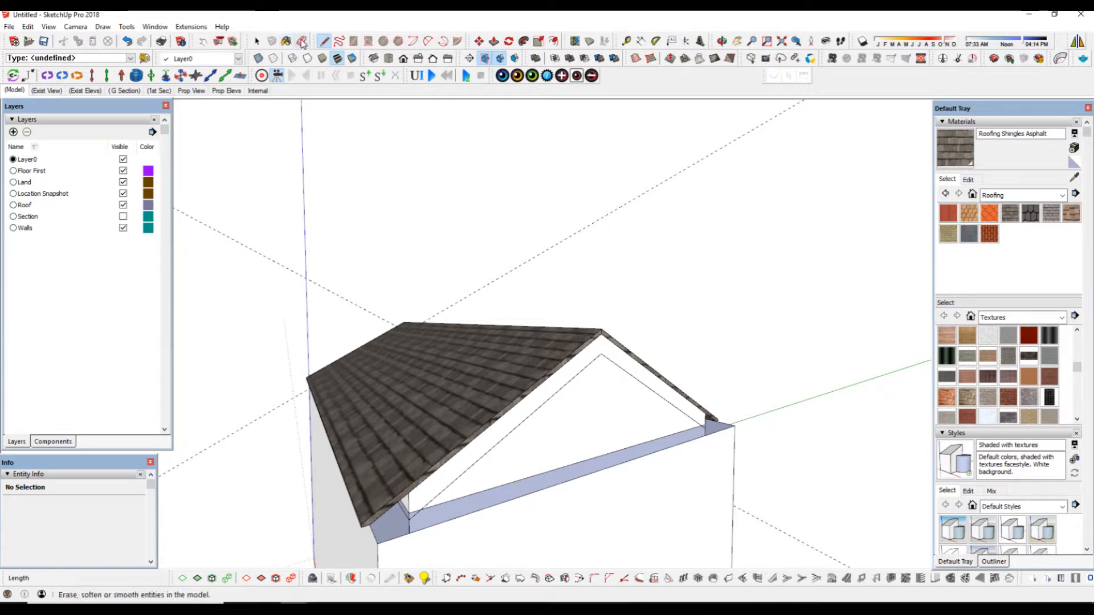
{"action": "left_click", "coordinate": [552, 470]}
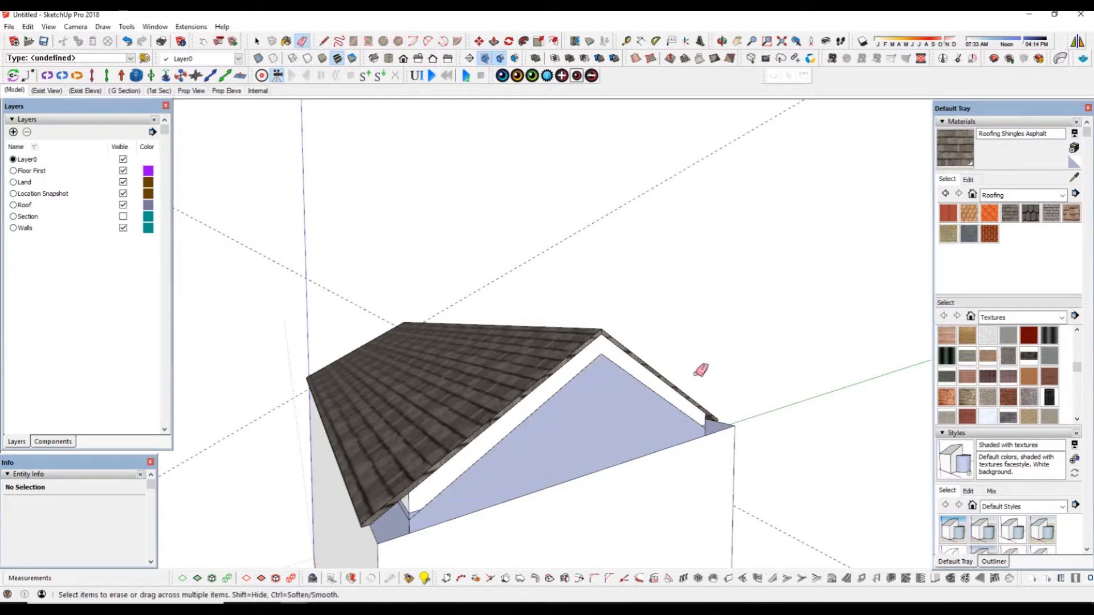
Step: Extrude the ends of both shingled strips 300 mm outward to the outer face of the far end wall
{"action": "left_click", "coordinate": [494, 42]}
{"action": "left_click", "coordinate": [377, 522]}
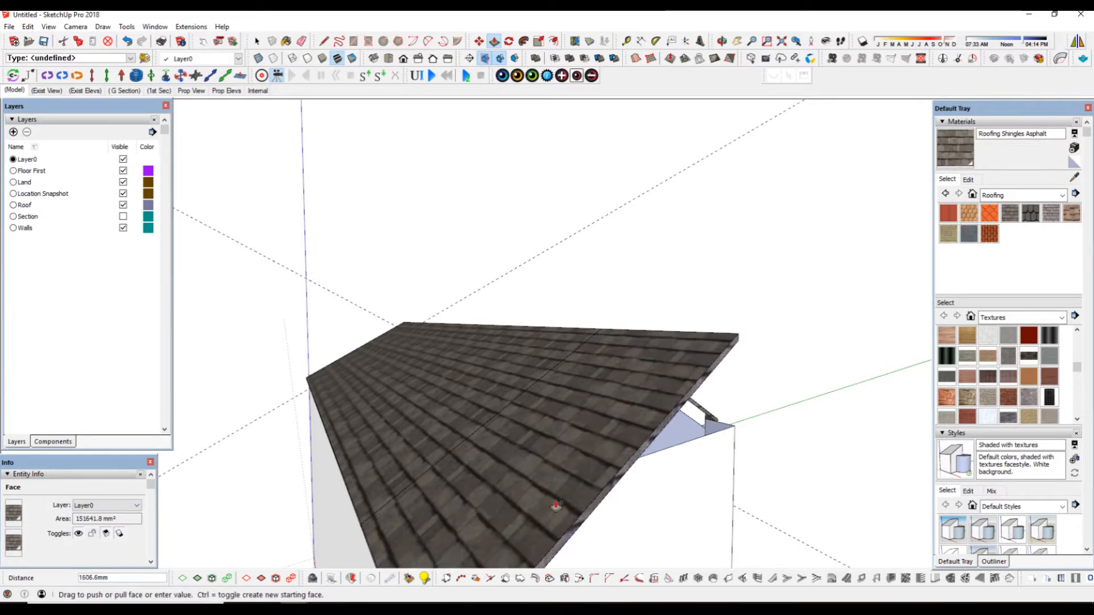
{"action": "middle_click_drag", "start_coordinate": [587, 484], "coordinate": [365, 473]}
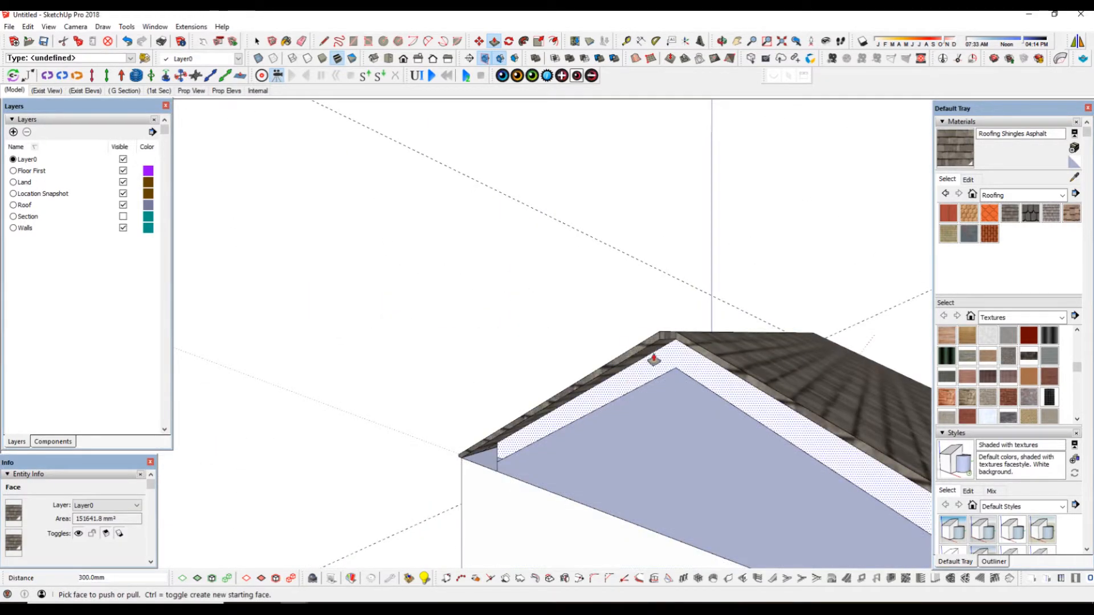
{"action": "left_click", "coordinate": [613, 534]}
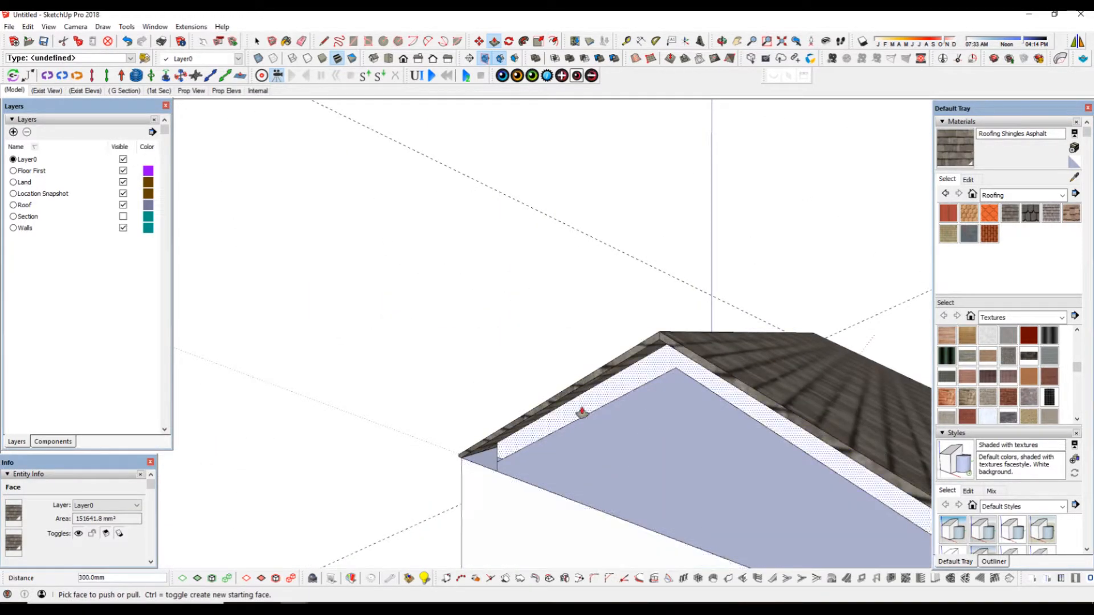
Step: Draw a line about 2886.8 mm long under the roof slope to the ridge, closing the outer face of the far gable
{"action": "middle_click_drag", "start_coordinate": [581, 413], "coordinate": [742, 363]}
{"action": "left_click", "coordinate": [324, 42]}
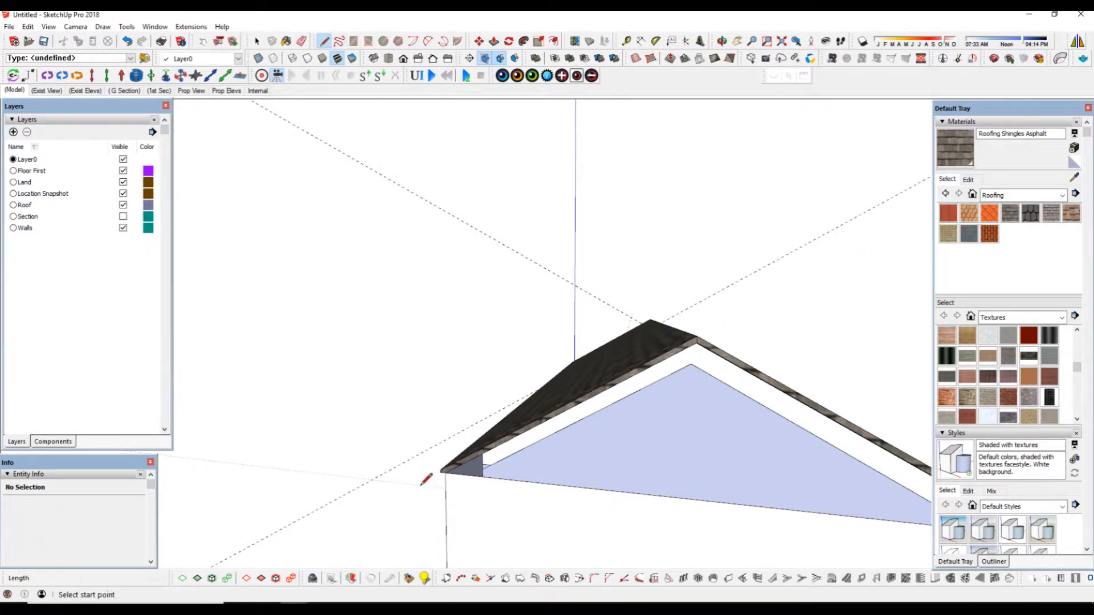
{"action": "left_click", "coordinate": [696, 343]}
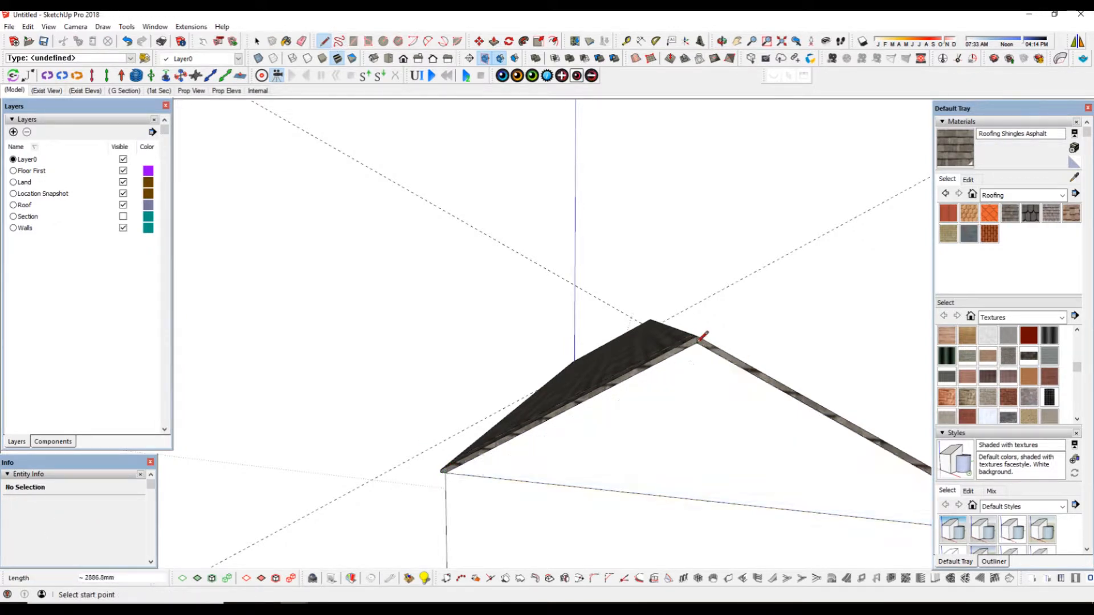
Step: Erase the horizontal edge separating the outer gable face from the end wall below it
{"action": "scroll", "coordinate": [577, 439], "scroll_direction": "down", "scroll_amount": 4}
{"action": "middle_click_drag", "start_coordinate": [577, 443], "coordinate": [706, 476]}
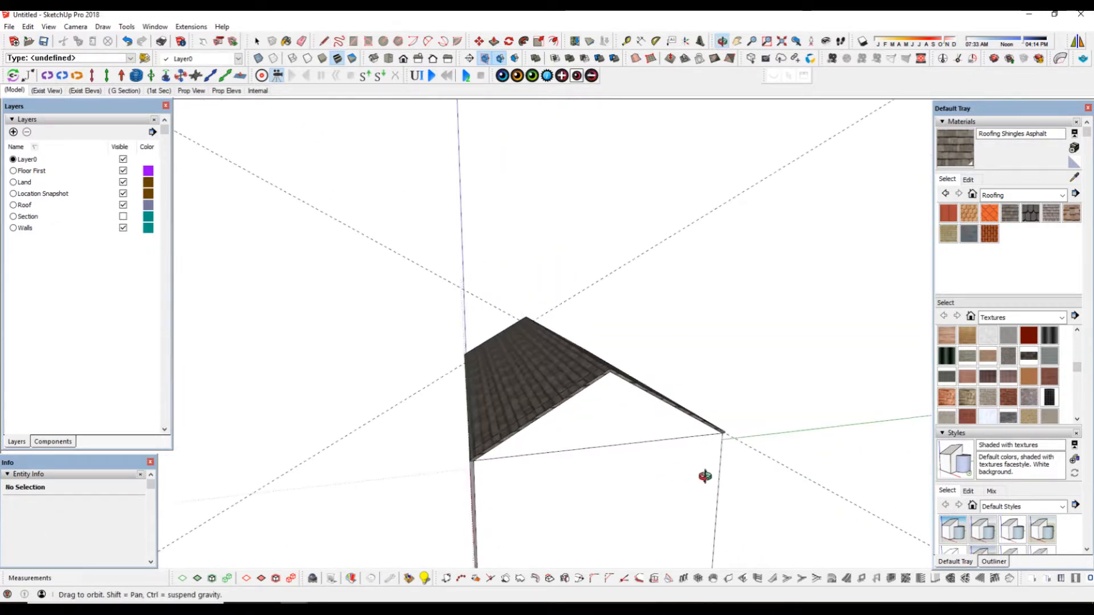
{"action": "left_click", "coordinate": [302, 41]}
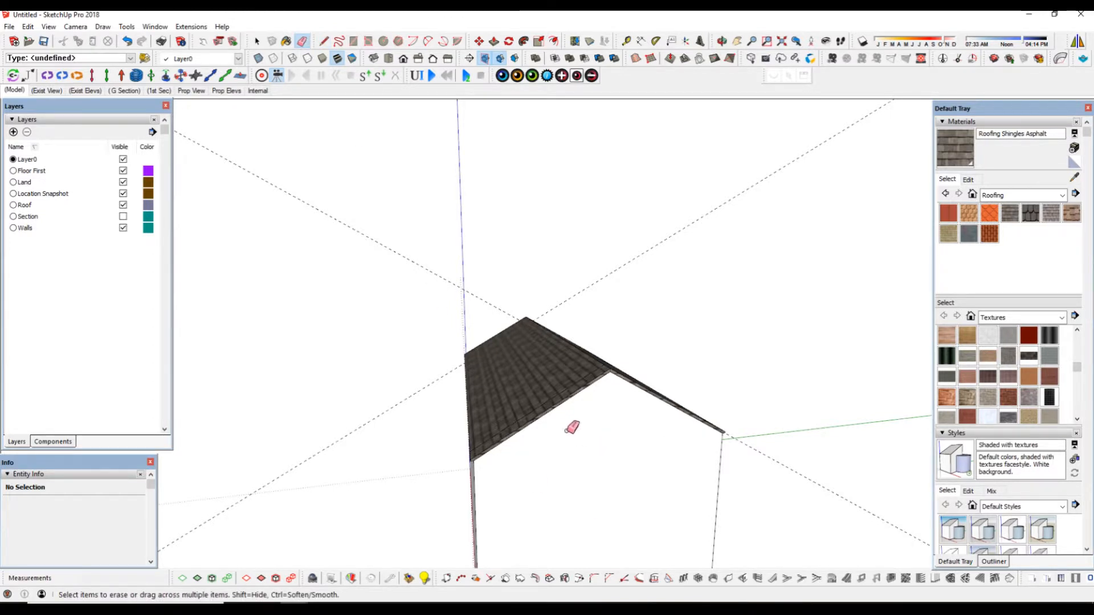
Step: Examine the completed gable end and both shingled roof slopes from several sides
{"action": "middle_click_drag", "start_coordinate": [523, 433], "coordinate": [557, 366]}
{"action": "scroll", "coordinate": [538, 458], "scroll_direction": "up", "scroll_amount": 4}
{"action": "mouse_move", "coordinate": [480, 462]}
{"action": "middle_mouse_down"}
{"action": "mouse_move", "coordinate": [544, 456]}
{"action": "mouse_move", "coordinate": [534, 483]}
{"action": "middle_mouse_up"}
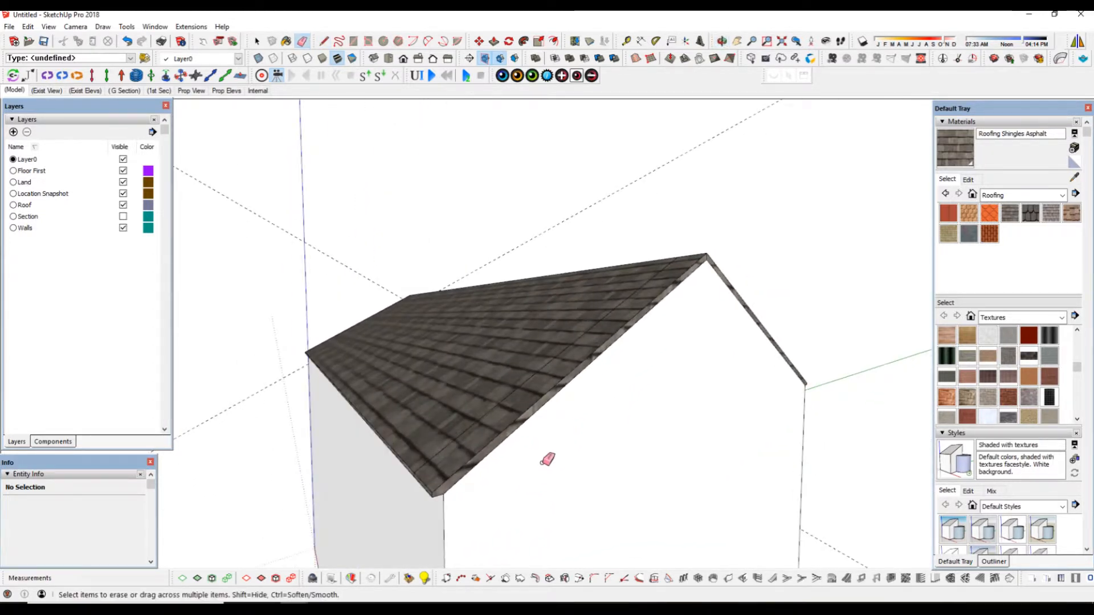
{"action": "mouse_move", "coordinate": [558, 355]}
{"action": "middle_mouse_down"}
{"action": "mouse_move", "coordinate": [483, 410]}
{"action": "mouse_move", "coordinate": [280, 480]}
{"action": "middle_mouse_up"}
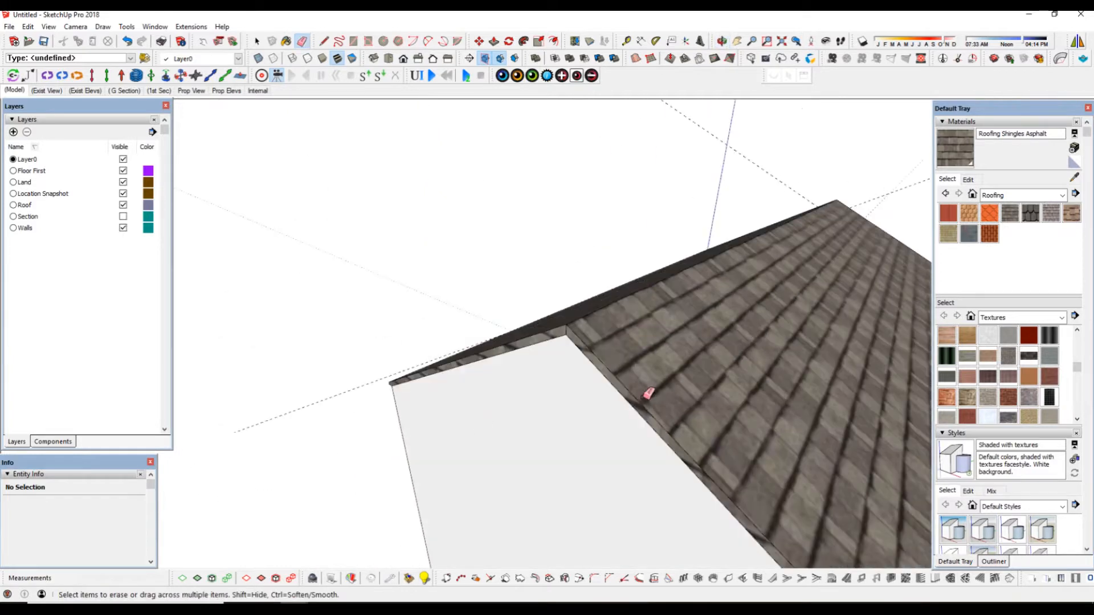
{"action": "middle_click_drag", "start_coordinate": [493, 408], "coordinate": [781, 410]}
{"action": "scroll", "coordinate": [712, 383], "scroll_direction": "down", "scroll_amount": 3}
{"action": "scroll", "coordinate": [602, 447], "scroll_direction": "down", "scroll_amount": 2}
{"action": "middle_click_drag", "start_coordinate": [456, 396], "coordinate": [503, 389]}
{"action": "scroll", "coordinate": [502, 390], "scroll_direction": "up", "scroll_amount": 6}
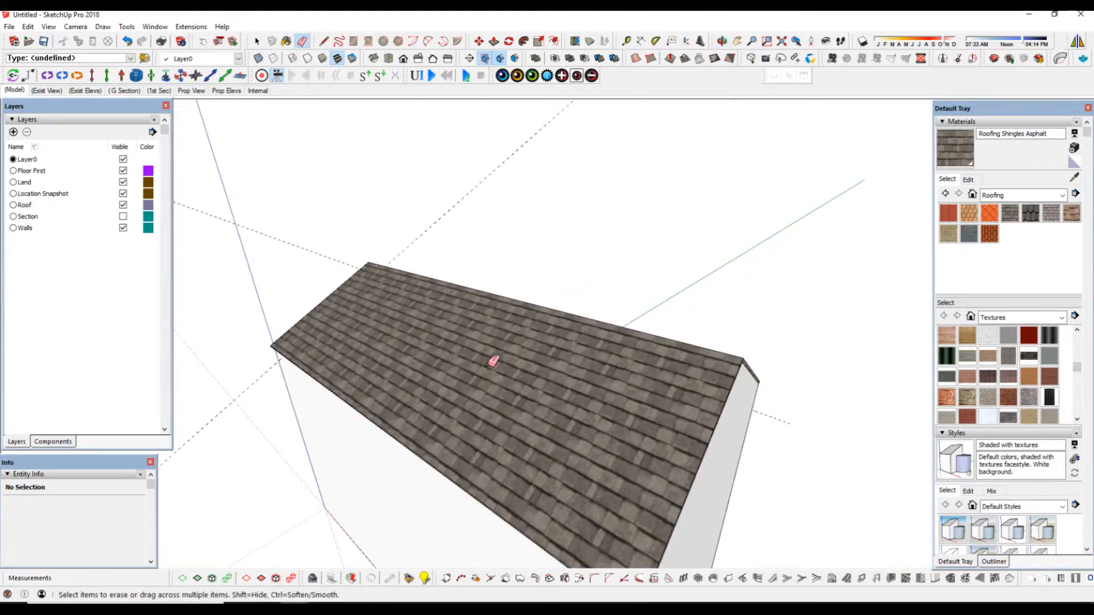
{"action": "mouse_move", "coordinate": [444, 356]}
{"action": "middle_mouse_down"}
{"action": "mouse_move", "coordinate": [538, 338]}
{"action": "mouse_move", "coordinate": [159, 162]}
{"action": "mouse_move", "coordinate": [212, 222]}
{"action": "mouse_move", "coordinate": [469, 322]}
{"action": "mouse_move", "coordinate": [506, 364]}
{"action": "middle_mouse_up"}
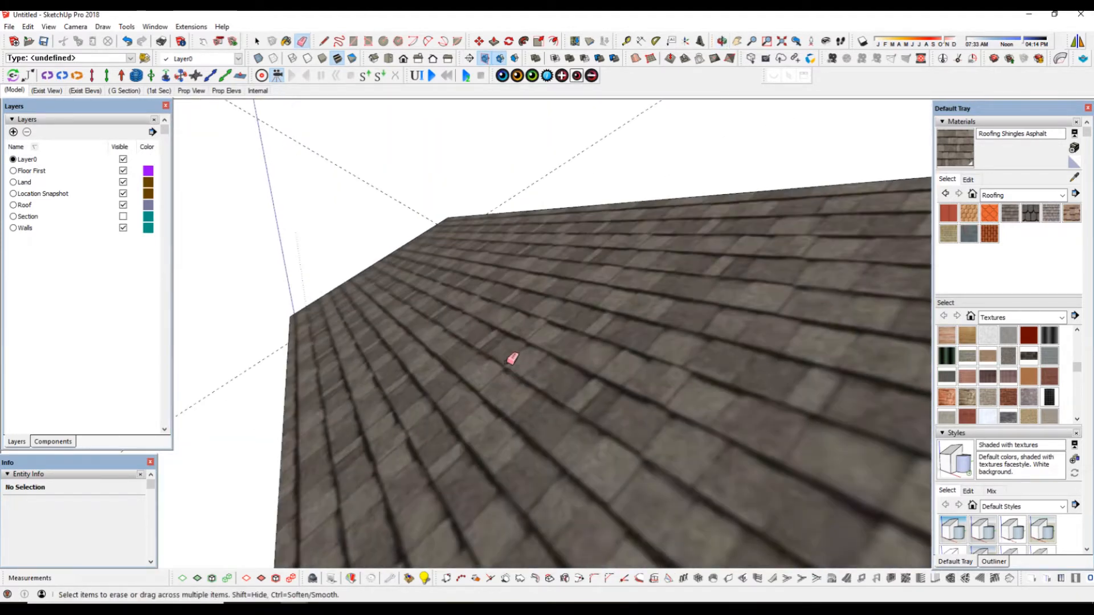
Step: Insert the framed roof window Component#5 from the component library onto the shingled roof slope
{"action": "left_click", "coordinate": [50, 441]}
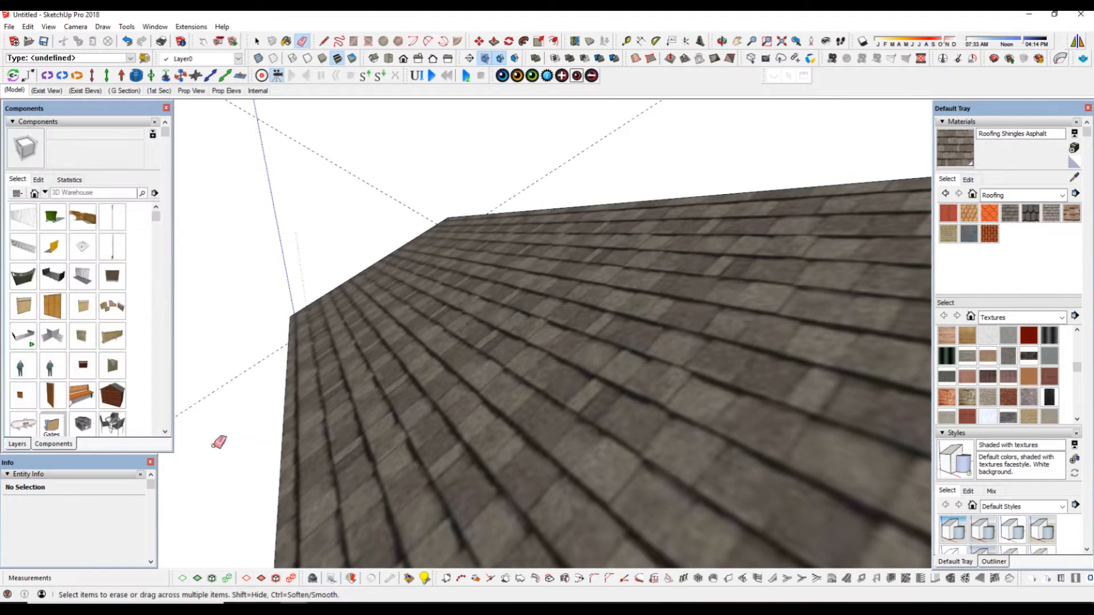
{"action": "left_click", "coordinate": [44, 193]}
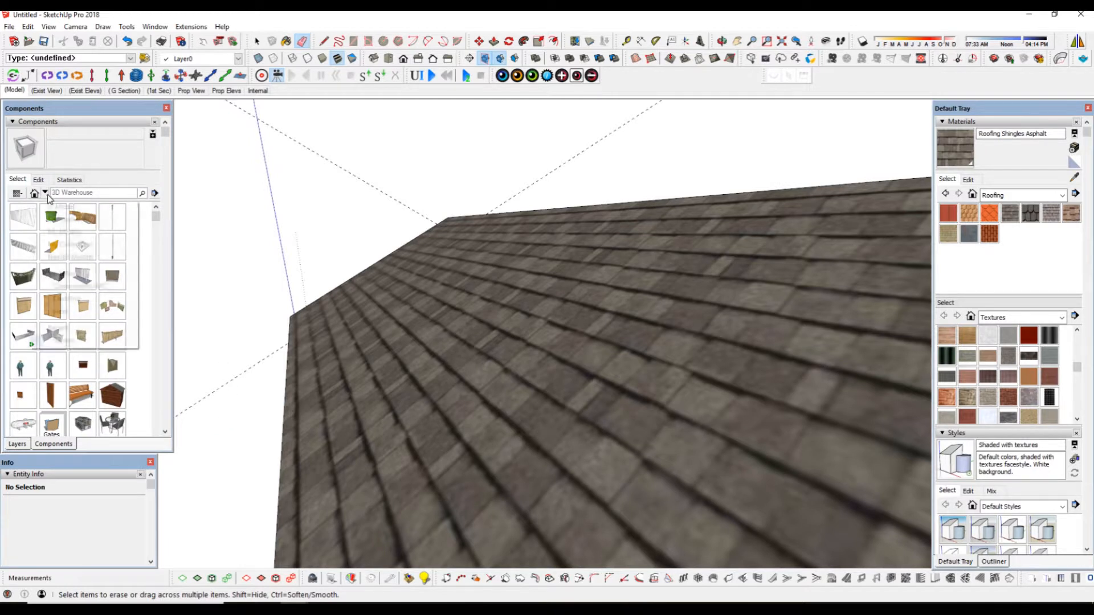
{"action": "left_click", "coordinate": [86, 286]}
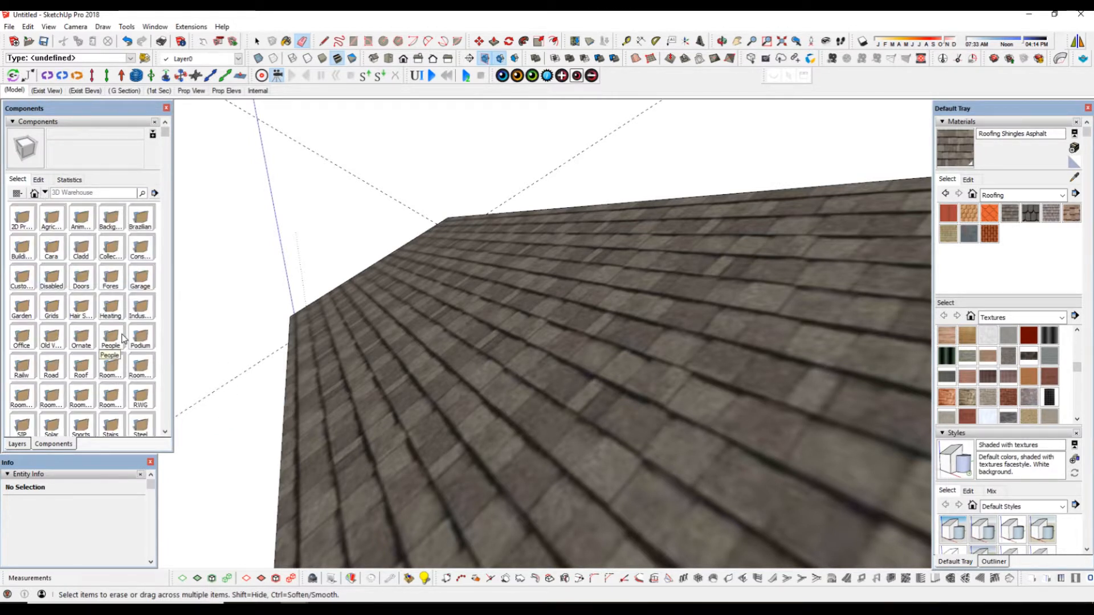
{"action": "scroll", "coordinate": [91, 393], "scroll_direction": "down", "scroll_amount": 5}
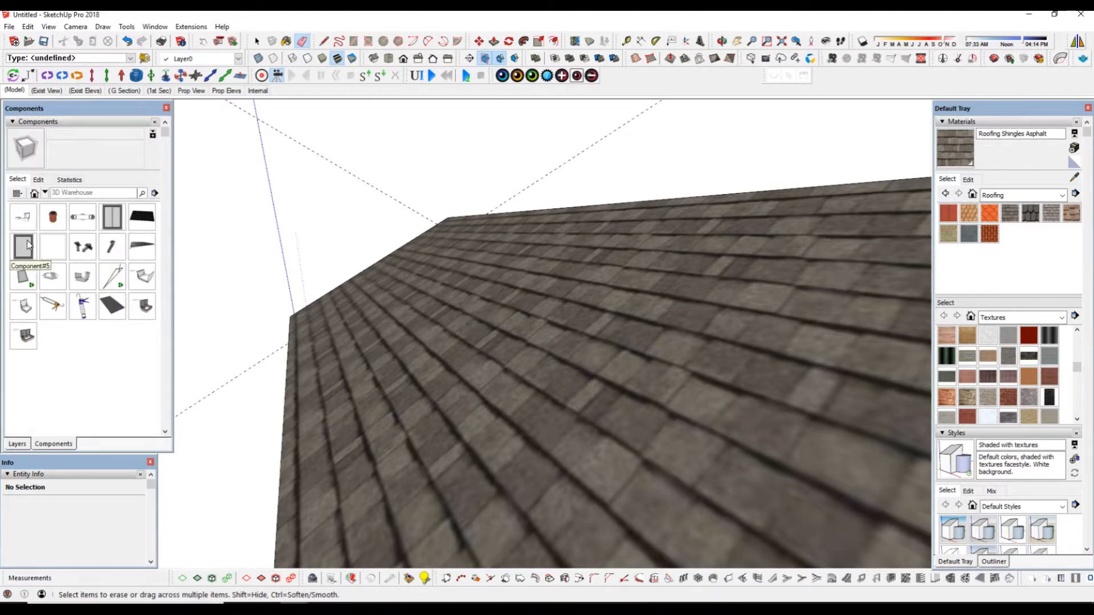
{"action": "left_click", "coordinate": [28, 245]}
{"action": "middle_click_drag", "start_coordinate": [450, 345], "coordinate": [528, 405]}
{"action": "left_click", "coordinate": [500, 405]}
{"action": "scroll", "coordinate": [422, 357], "scroll_direction": "up", "scroll_amount": 3}
{"action": "scroll", "coordinate": [491, 368], "scroll_direction": "up", "scroll_amount": 1}
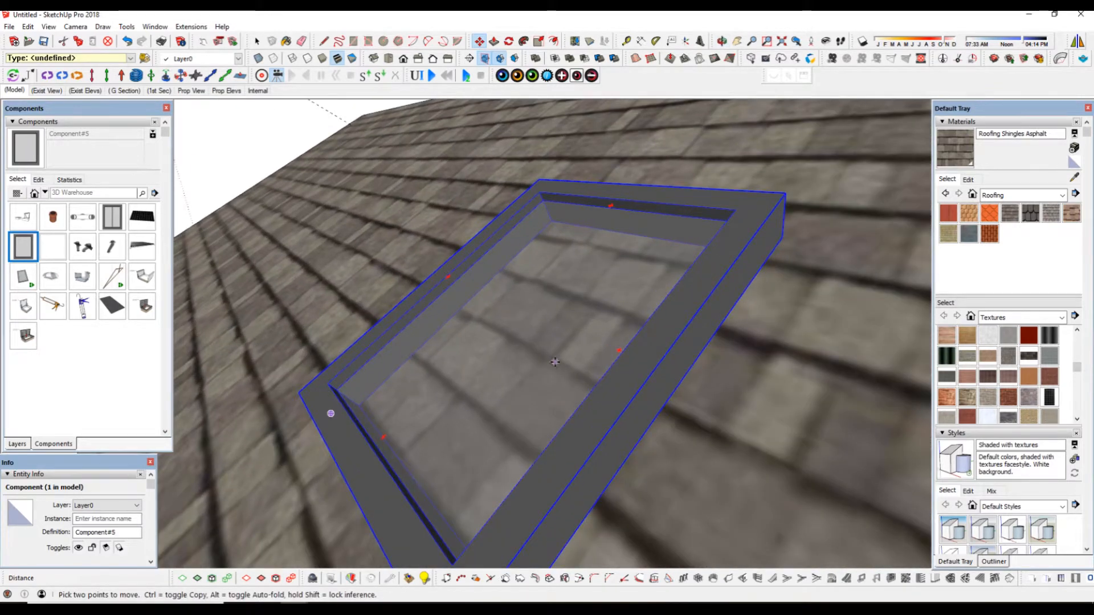
{"action": "middle_click_drag", "start_coordinate": [555, 362], "coordinate": [537, 421]}
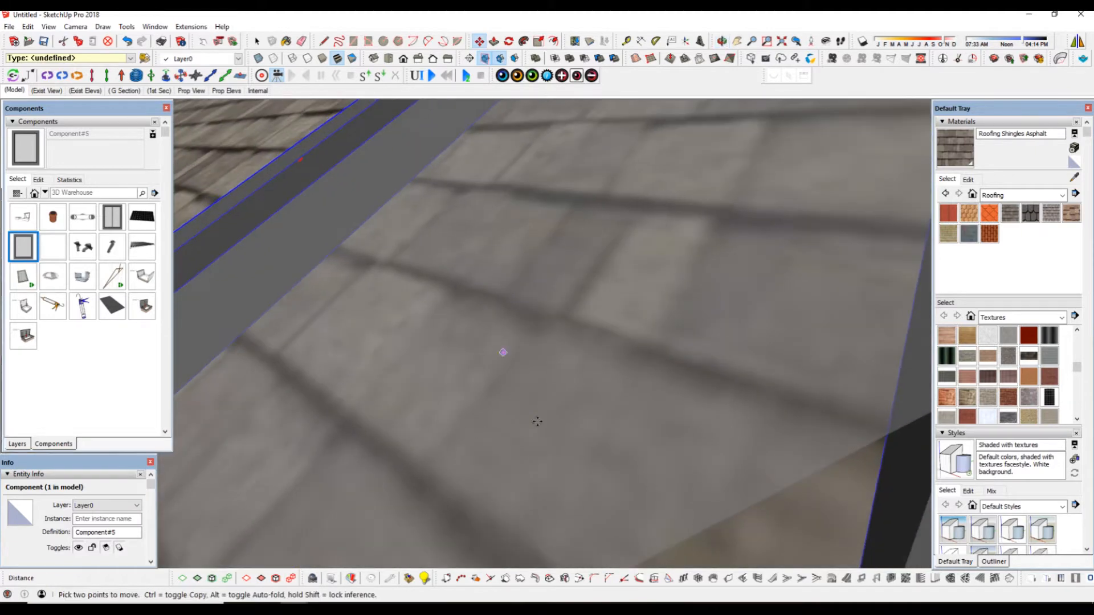
{"action": "scroll", "coordinate": [537, 421], "scroll_direction": "down", "scroll_amount": 5}
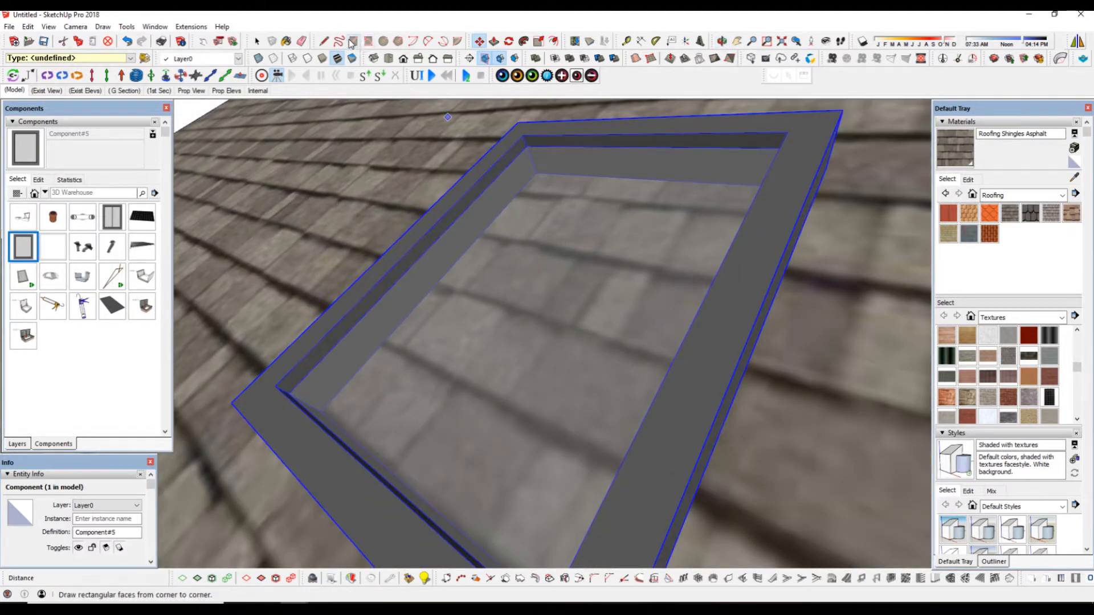
Step: Draw a rectangle on the roof slope inside the window frame and push it into the slope as a shallow recess
{"action": "scroll", "coordinate": [568, 310], "scroll_direction": "up", "scroll_amount": 6}
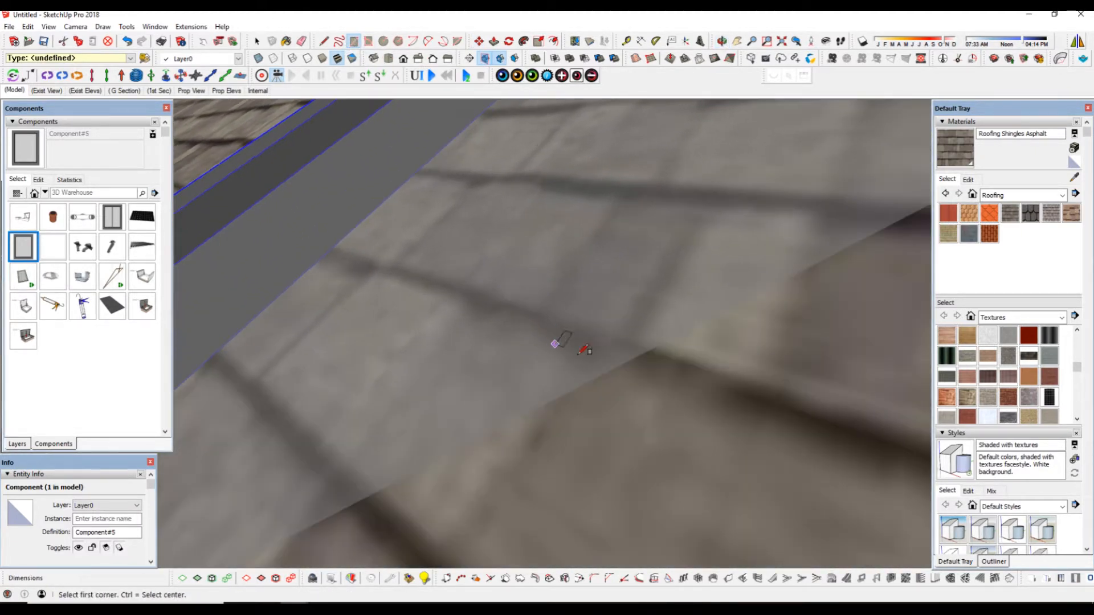
{"action": "scroll", "coordinate": [536, 311], "scroll_direction": "down", "scroll_amount": 2}
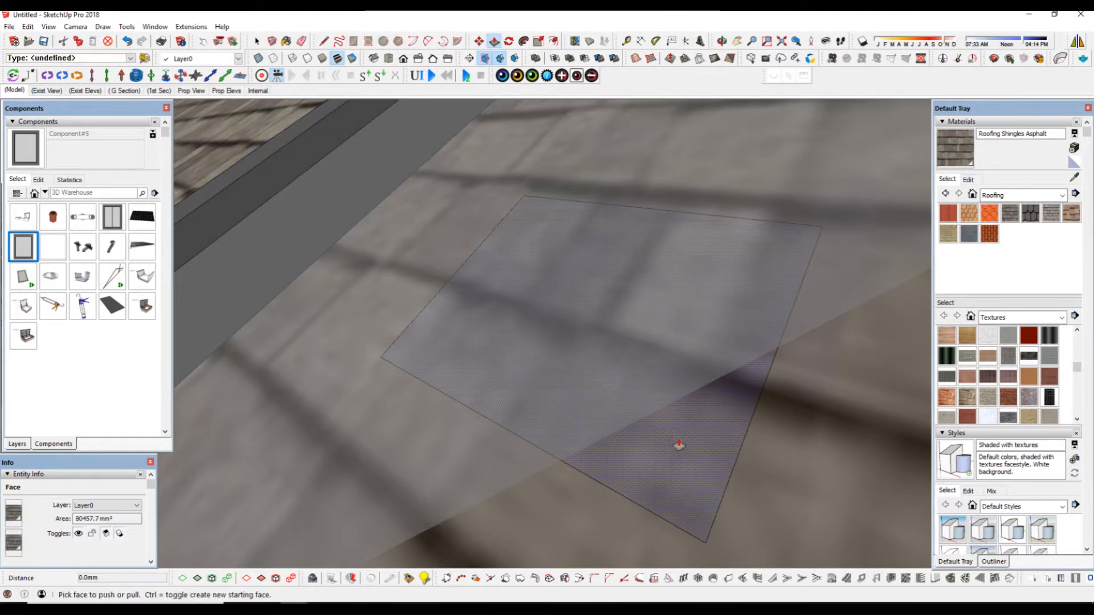
{"action": "mouse_move", "coordinate": [678, 445]}
{"action": "middle_mouse_down"}
{"action": "mouse_move", "coordinate": [500, 320]}
{"action": "mouse_move", "coordinate": [344, 246]}
{"action": "mouse_move", "coordinate": [349, 278]}
{"action": "mouse_move", "coordinate": [410, 318]}
{"action": "mouse_move", "coordinate": [510, 337]}
{"action": "mouse_move", "coordinate": [590, 374]}
{"action": "middle_mouse_up"}
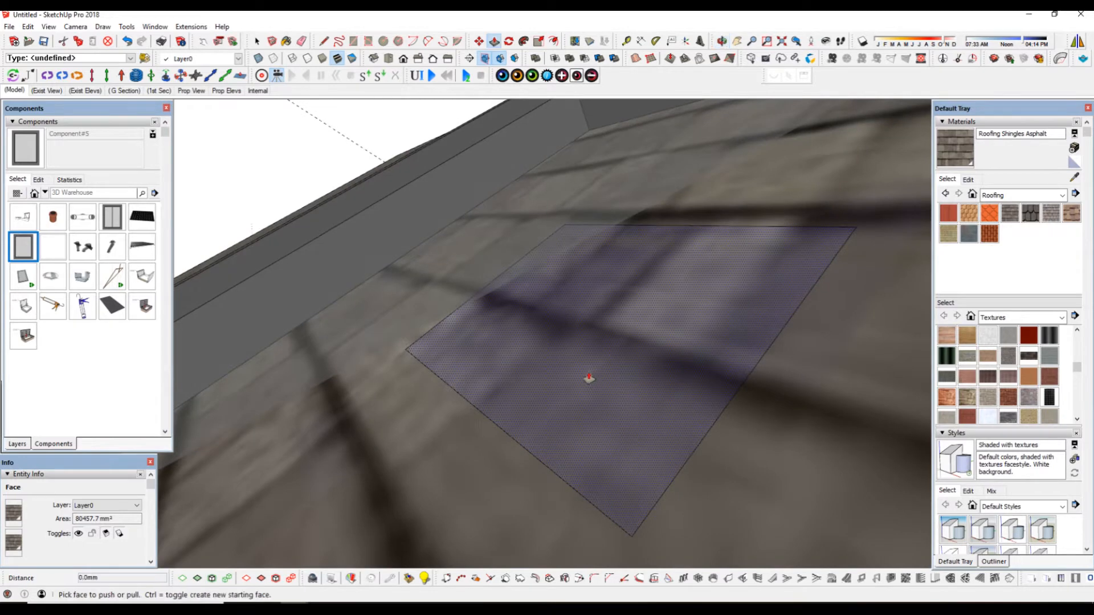
{"action": "double_click", "coordinate": [589, 376]}
{"action": "middle_click_drag", "start_coordinate": [589, 325], "coordinate": [471, 317]}
{"action": "scroll", "coordinate": [471, 317], "scroll_direction": "up", "scroll_amount": 5}
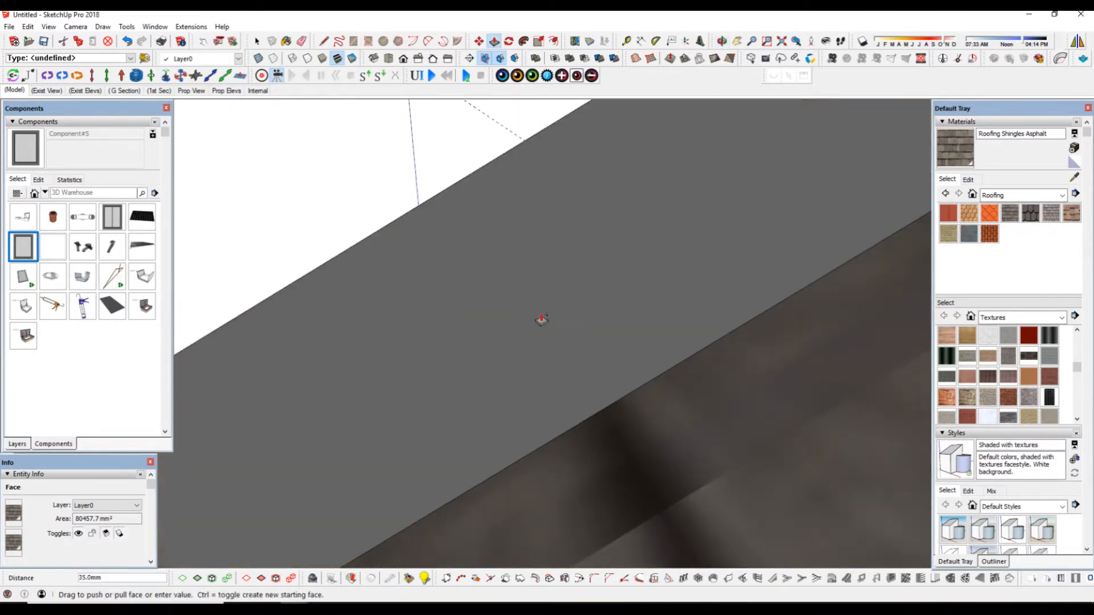
{"action": "scroll", "coordinate": [646, 315], "scroll_direction": "down", "scroll_amount": 5}
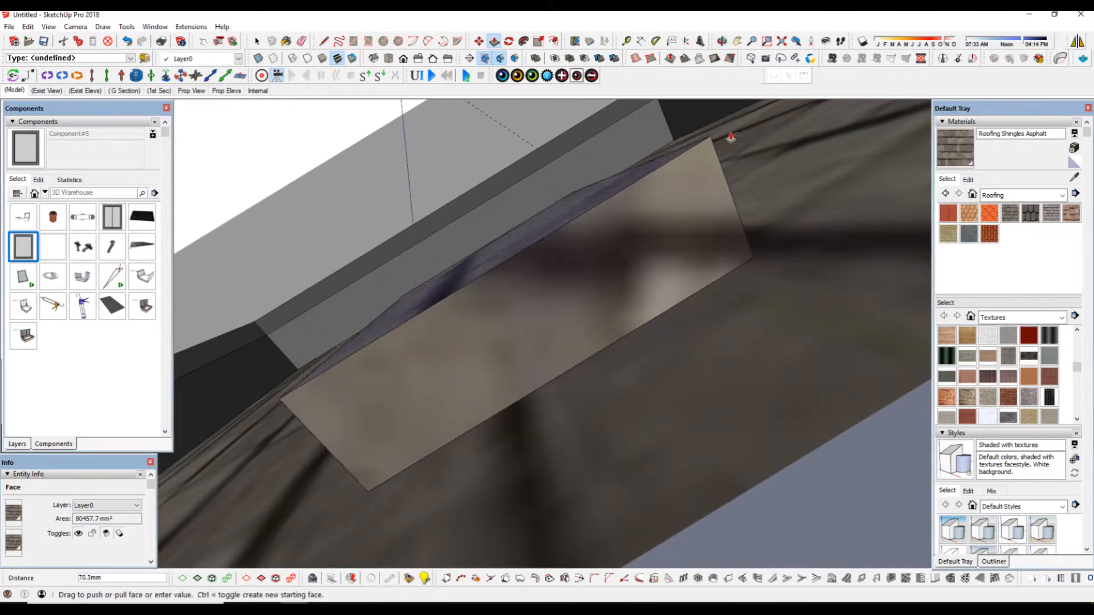
{"action": "middle_click_drag", "start_coordinate": [726, 118], "coordinate": [543, 320]}
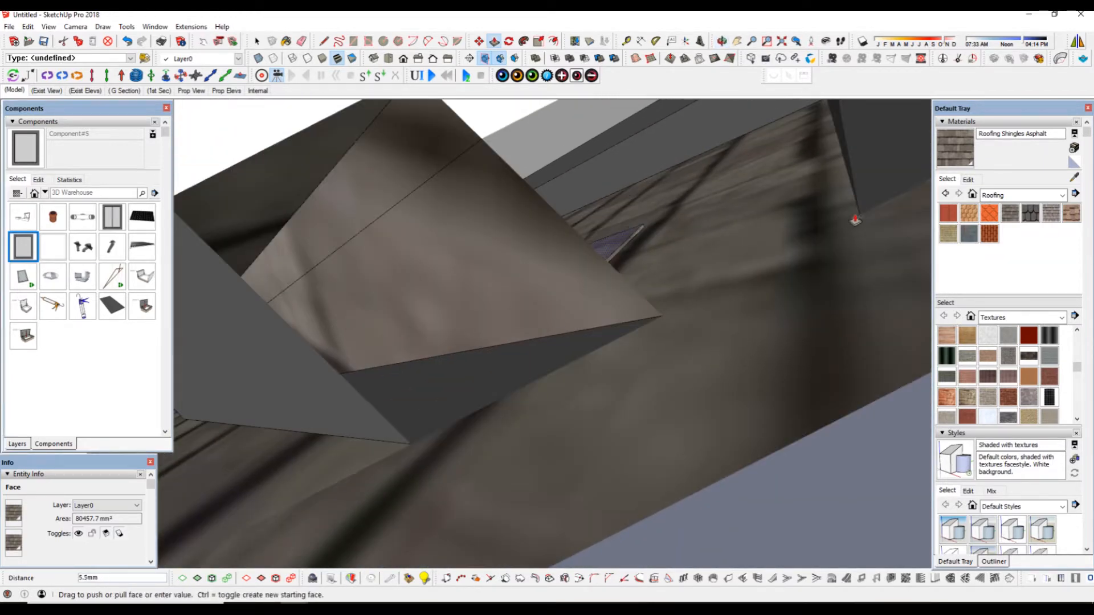
{"action": "middle_click_drag", "start_coordinate": [852, 220], "coordinate": [845, 136]}
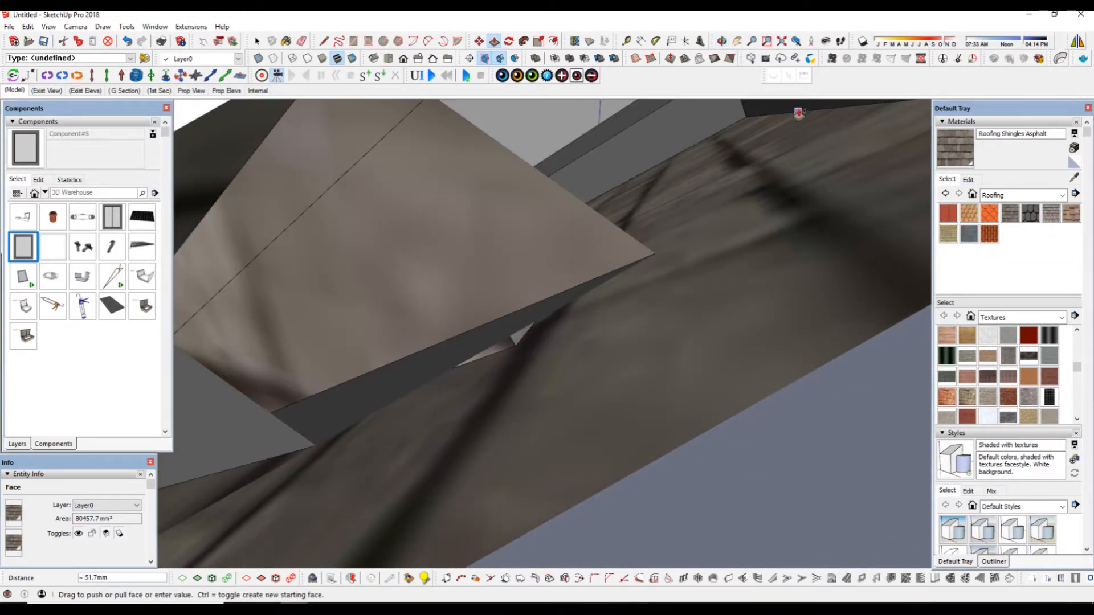
{"action": "middle_click_drag", "start_coordinate": [777, 127], "coordinate": [761, 456]}
Step: Push two adjacent walls of the recess outward to the inner edges of the window frame
{"action": "left_click", "coordinate": [512, 168]}
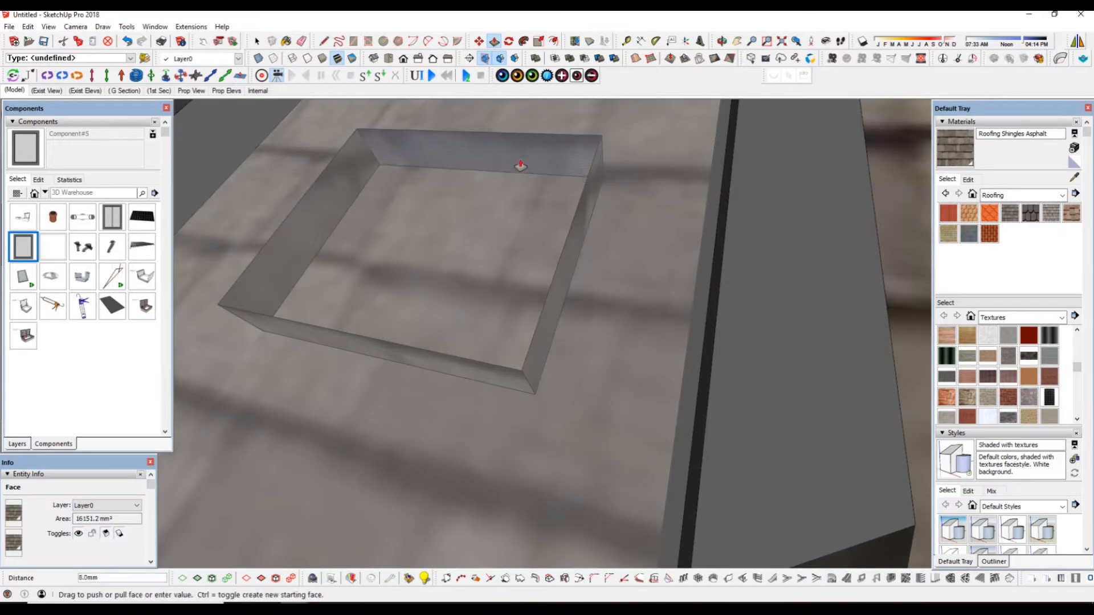
{"action": "middle_click_drag", "start_coordinate": [517, 166], "coordinate": [444, 254]}
{"action": "scroll", "coordinate": [418, 310], "scroll_direction": "down", "scroll_amount": 5}
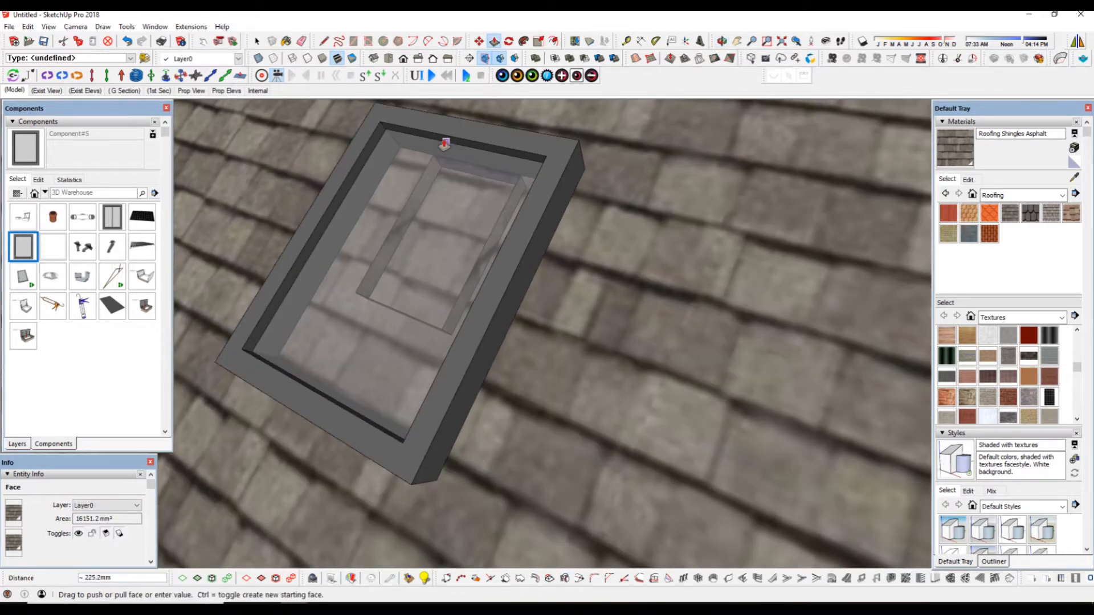
{"action": "scroll", "coordinate": [400, 232], "scroll_direction": "up", "scroll_amount": 2}
{"action": "left_click", "coordinate": [398, 233]}
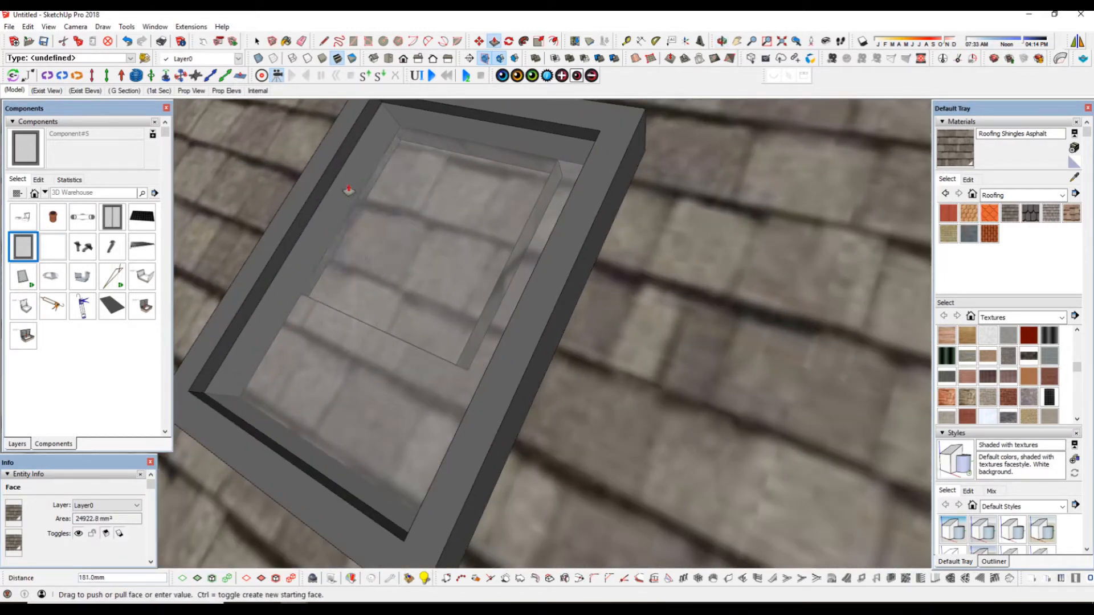
{"action": "left_click", "coordinate": [327, 196]}
{"action": "scroll", "coordinate": [401, 276], "scroll_direction": "down", "scroll_amount": 2}
Step: Push the remaining two recess walls outward to the window frame so the recess fills the frame opening
{"action": "middle_click_drag", "start_coordinate": [484, 291], "coordinate": [452, 222]}
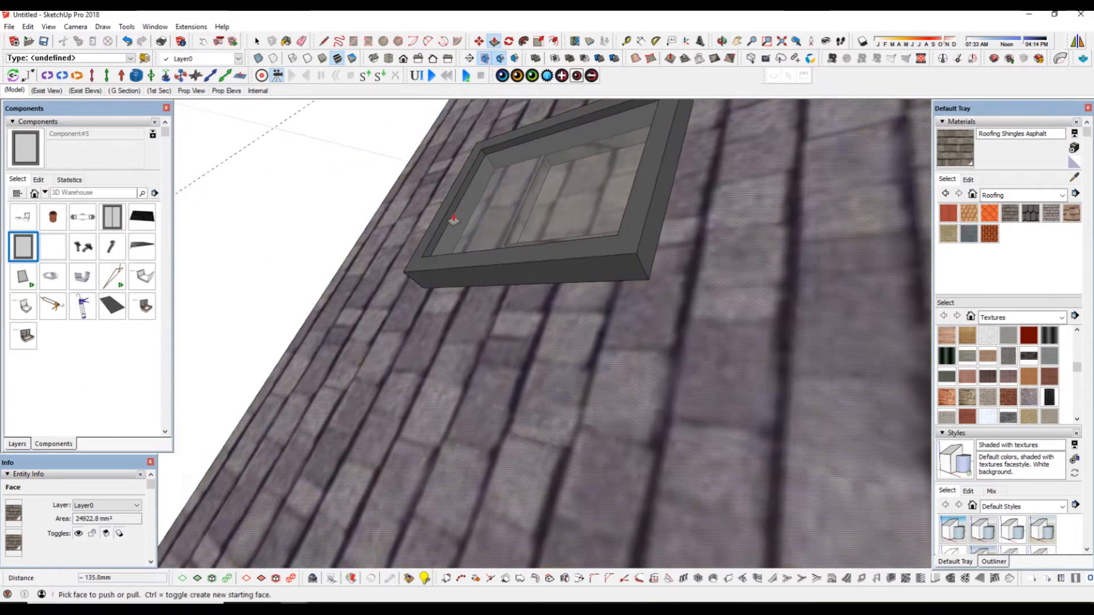
{"action": "scroll", "coordinate": [516, 214], "scroll_direction": "up", "scroll_amount": 2}
{"action": "left_click", "coordinate": [519, 212]}
{"action": "left_click", "coordinate": [443, 181]}
{"action": "middle_click_drag", "start_coordinate": [444, 182], "coordinate": [606, 324]}
{"action": "left_click", "coordinate": [608, 320]}
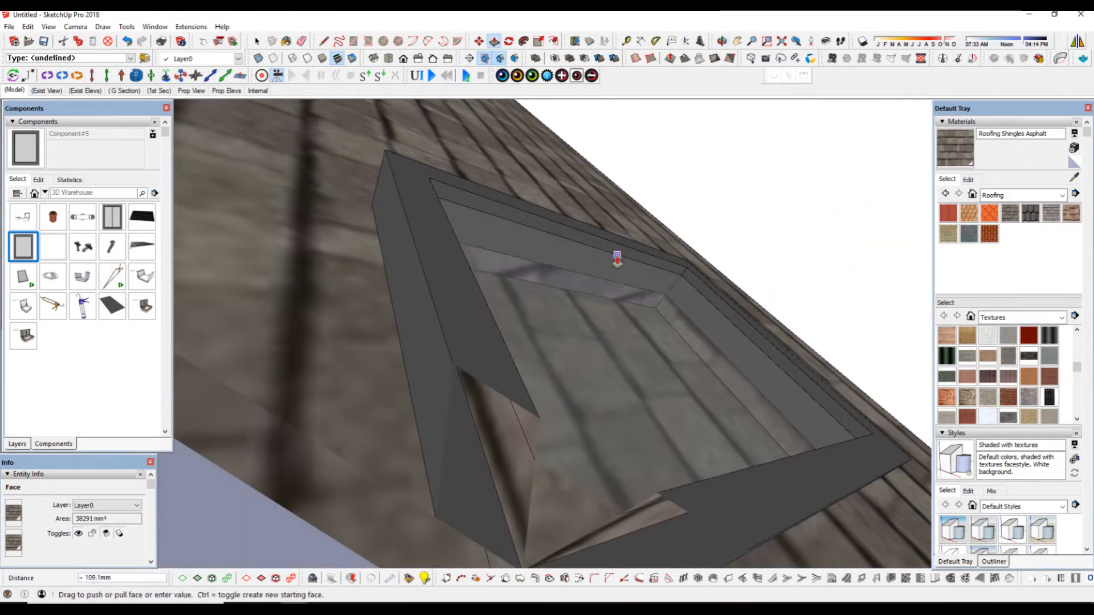
{"action": "middle_click_drag", "start_coordinate": [617, 263], "coordinate": [528, 244]}
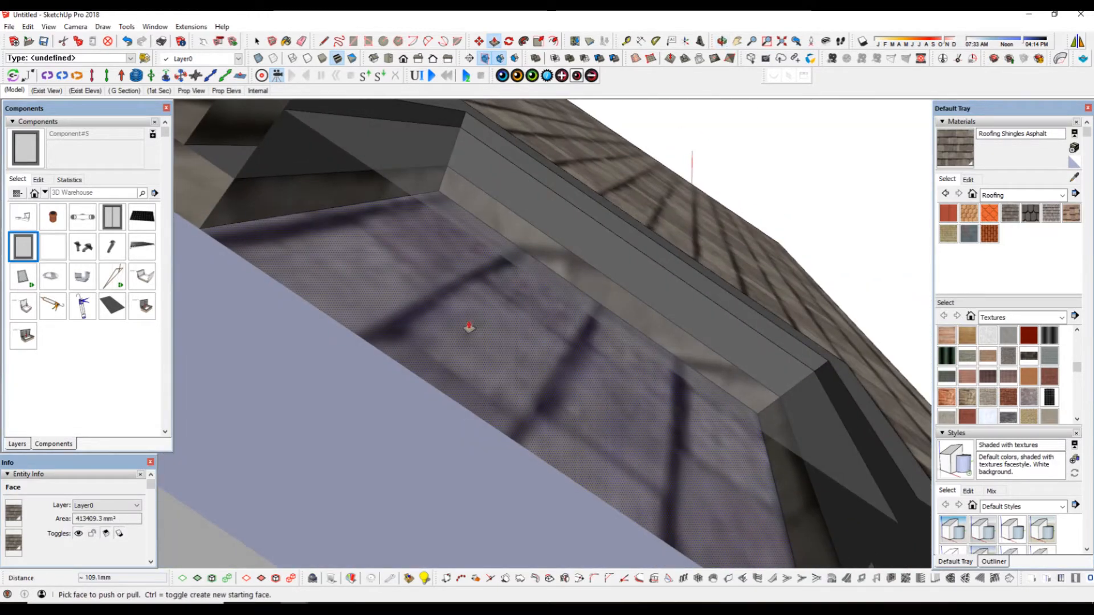
Step: Paint the recess floor and the adjoining shingled recess walls with the Default material
{"action": "left_click", "coordinate": [1073, 166]}
{"action": "left_click", "coordinate": [349, 241]}
{"action": "left_click", "coordinate": [346, 195]}
{"action": "middle_click_drag", "start_coordinate": [403, 255], "coordinate": [508, 249]}
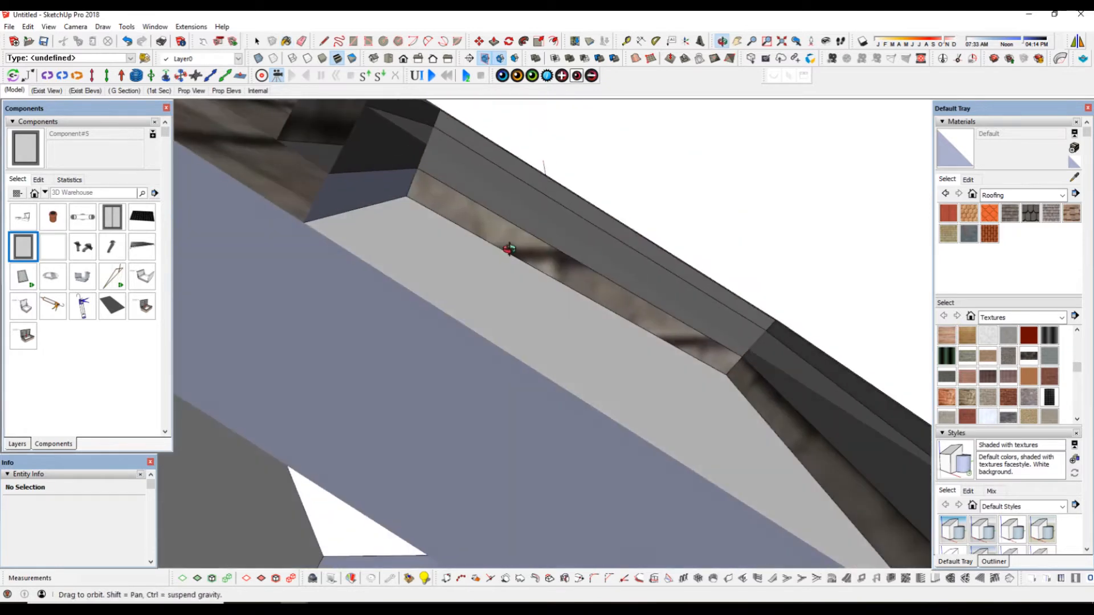
{"action": "left_click", "coordinate": [573, 264]}
{"action": "left_click", "coordinate": [783, 407]}
Step: Paint the last shingled long wall of the recess with the Default material
{"action": "mouse_move", "coordinate": [664, 349]}
{"action": "middle_mouse_down"}
{"action": "mouse_move", "coordinate": [859, 362]}
{"action": "mouse_move", "coordinate": [545, 286]}
{"action": "mouse_move", "coordinate": [634, 200]}
{"action": "middle_mouse_up"}
{"action": "scroll", "coordinate": [537, 230], "scroll_direction": "down", "scroll_amount": 4}
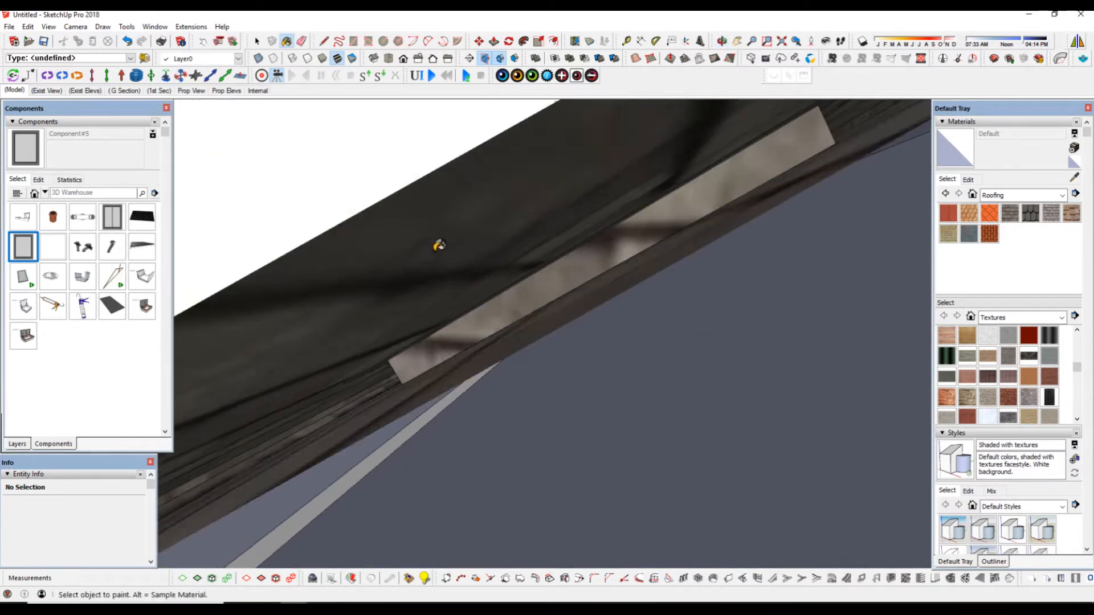
{"action": "mouse_move", "coordinate": [439, 245]}
{"action": "middle_mouse_down"}
{"action": "mouse_move", "coordinate": [578, 366]}
{"action": "mouse_move", "coordinate": [525, 246]}
{"action": "middle_mouse_up"}
{"action": "scroll", "coordinate": [477, 173], "scroll_direction": "up", "scroll_amount": 5}
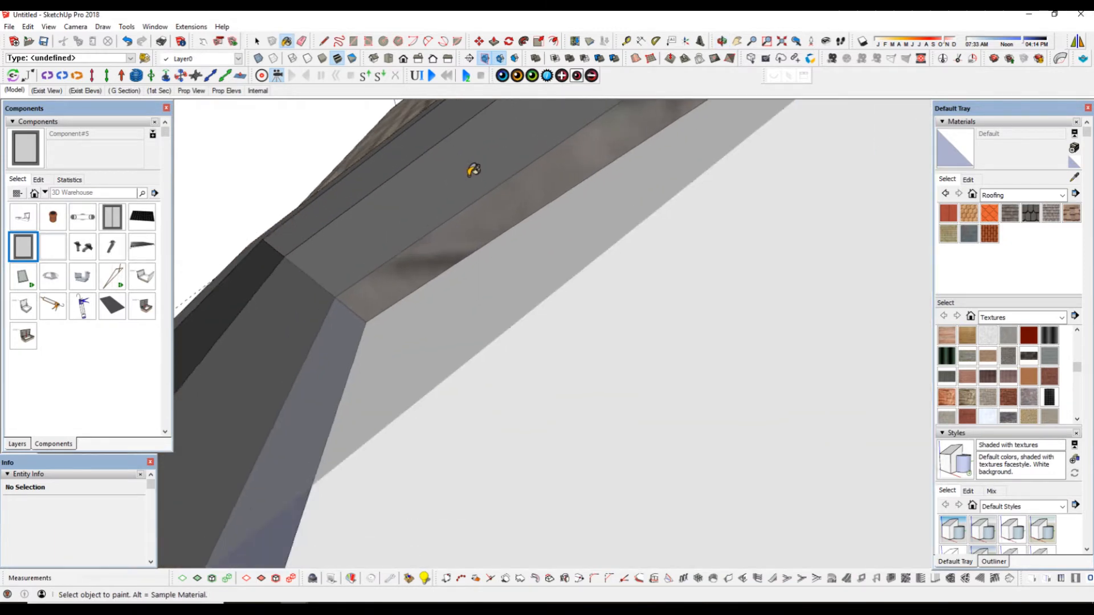
{"action": "middle_click_drag", "start_coordinate": [488, 215], "coordinate": [412, 254]}
{"action": "left_click", "coordinate": [411, 257]}
{"action": "mouse_move", "coordinate": [341, 335]}
{"action": "middle_mouse_down"}
{"action": "mouse_move", "coordinate": [632, 198]}
{"action": "mouse_move", "coordinate": [618, 193]}
{"action": "middle_mouse_up"}
{"action": "scroll", "coordinate": [617, 193], "scroll_direction": "down", "scroll_amount": 3}
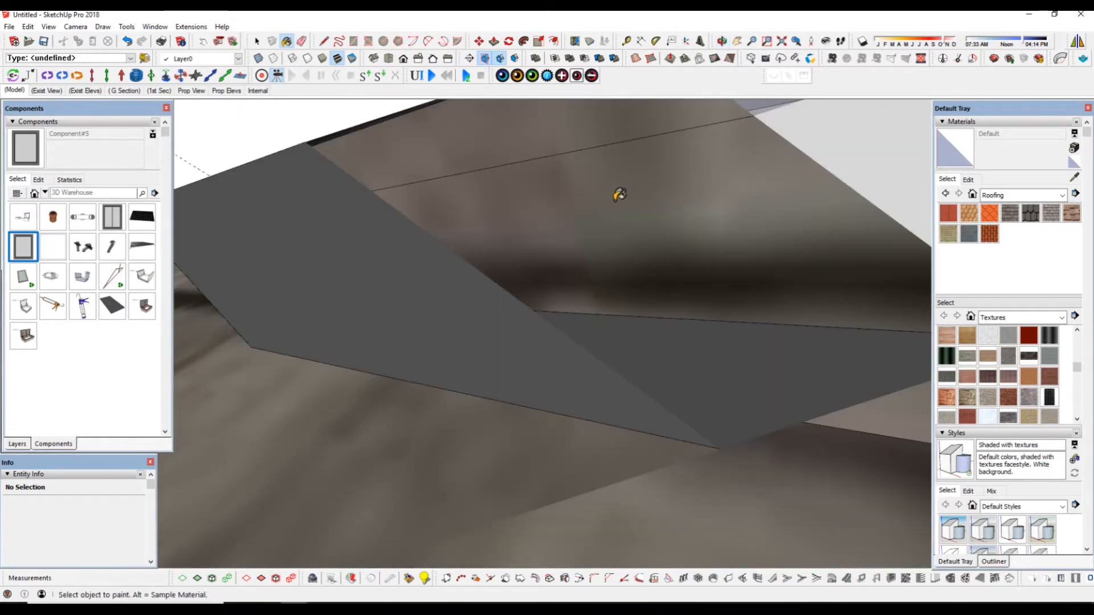
{"action": "scroll", "coordinate": [815, 181], "scroll_direction": "up", "scroll_amount": 2}
{"action": "middle_click_drag", "start_coordinate": [684, 360], "coordinate": [490, 330]}
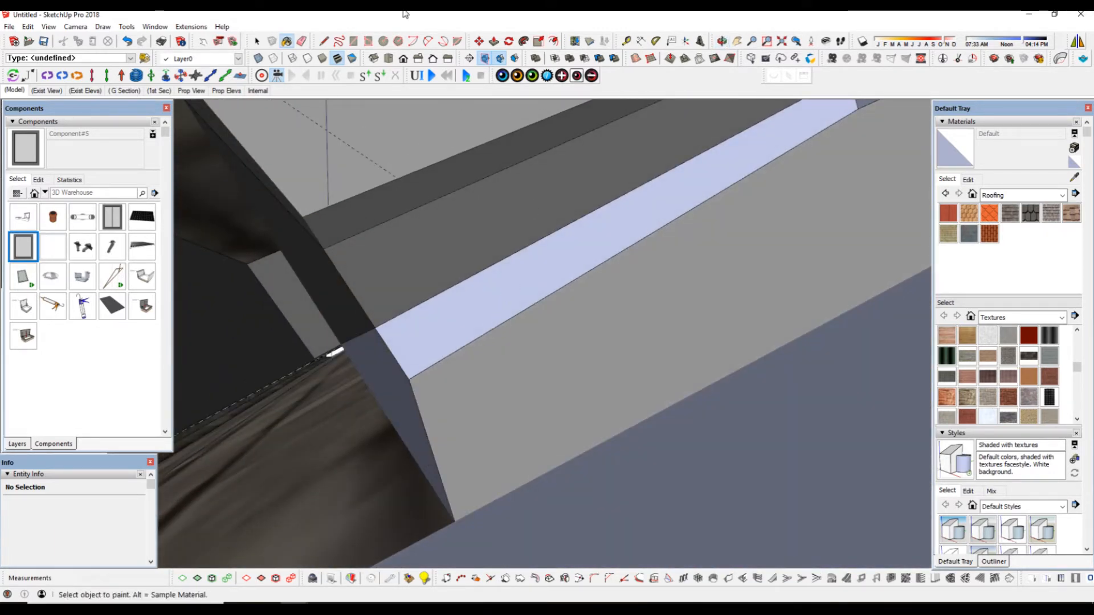
Step: Try to push the recess floor down through the roof thickness, and undo the result
{"action": "left_click", "coordinate": [494, 46]}
{"action": "left_click", "coordinate": [646, 409]}
{"action": "middle_click_drag", "start_coordinate": [667, 417], "coordinate": [402, 346]}
{"action": "middle_click_drag", "start_coordinate": [539, 346], "coordinate": [447, 313]}
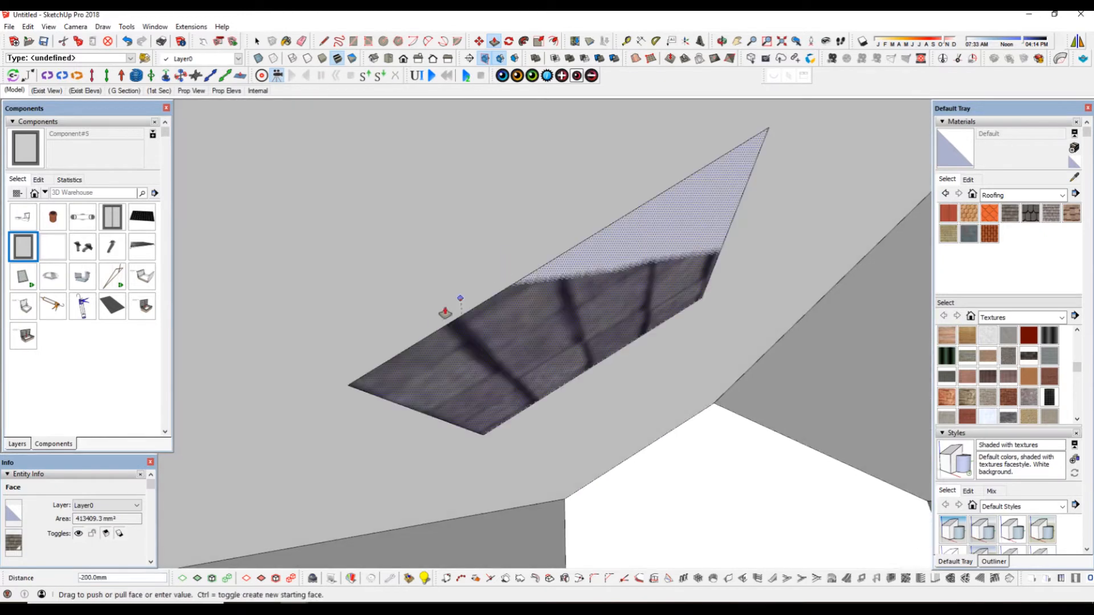
{"action": "left_click", "coordinate": [430, 321]}
{"action": "middle_click_drag", "start_coordinate": [413, 369], "coordinate": [454, 420]}
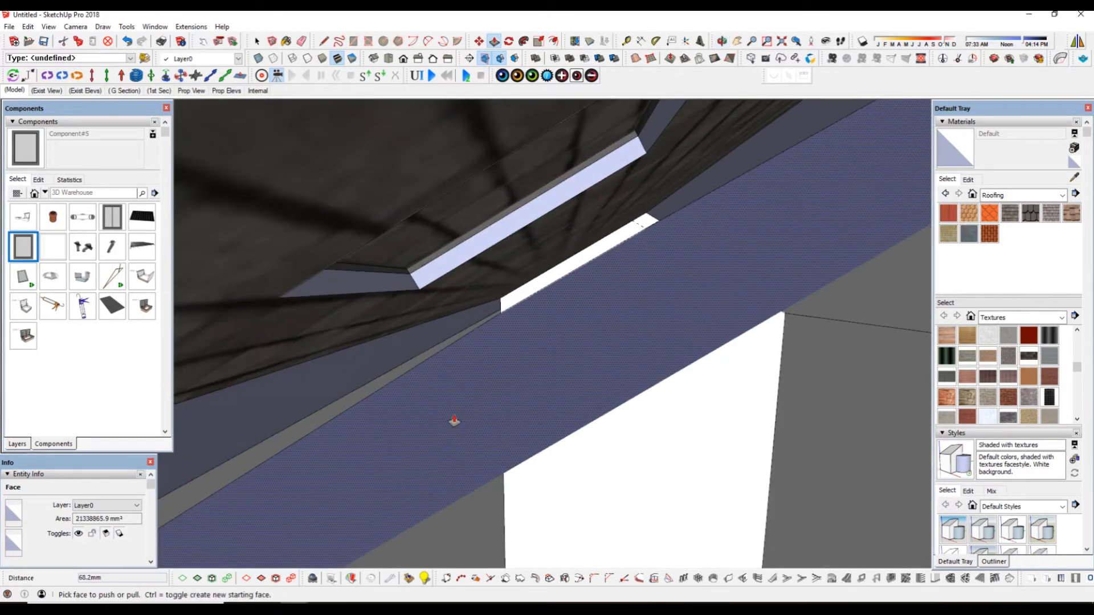
{"action": "key", "text": "ctrl+z"}
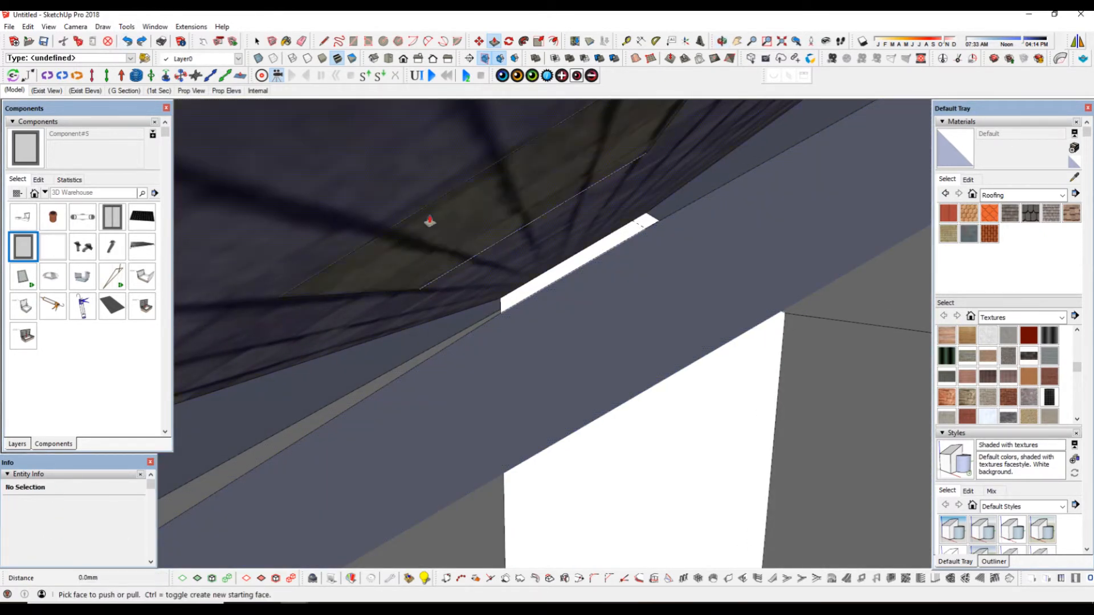
Step: Push the recess floor 200 mm through the roof slope to cut the opening beneath the roof window
{"action": "left_click", "coordinate": [454, 244]}
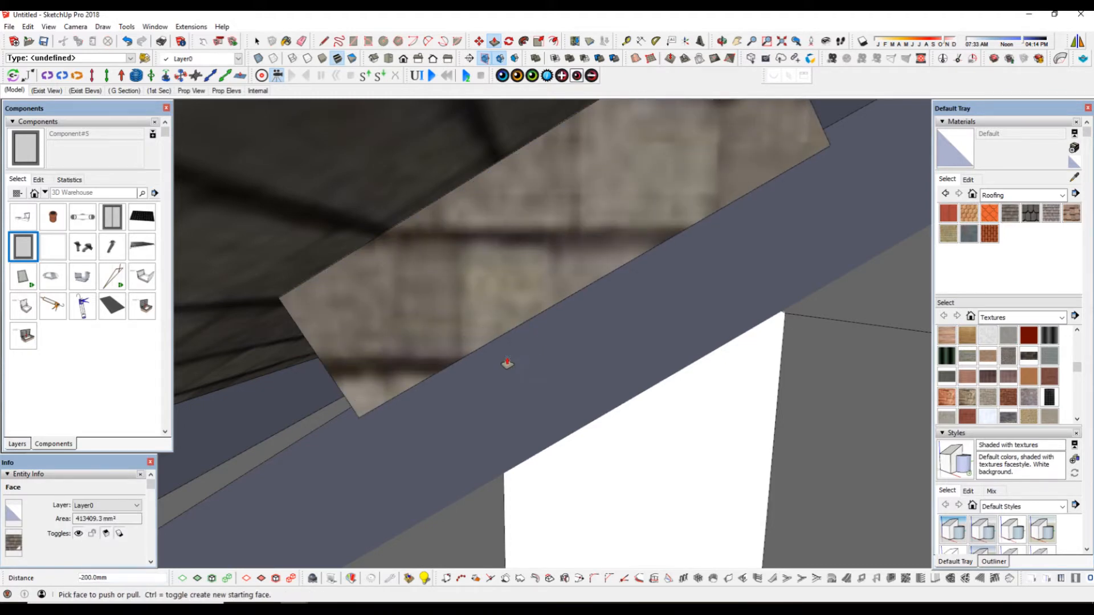
{"action": "middle_click_drag", "start_coordinate": [507, 364], "coordinate": [340, 234]}
{"action": "scroll", "coordinate": [342, 240], "scroll_direction": "down", "scroll_amount": 4}
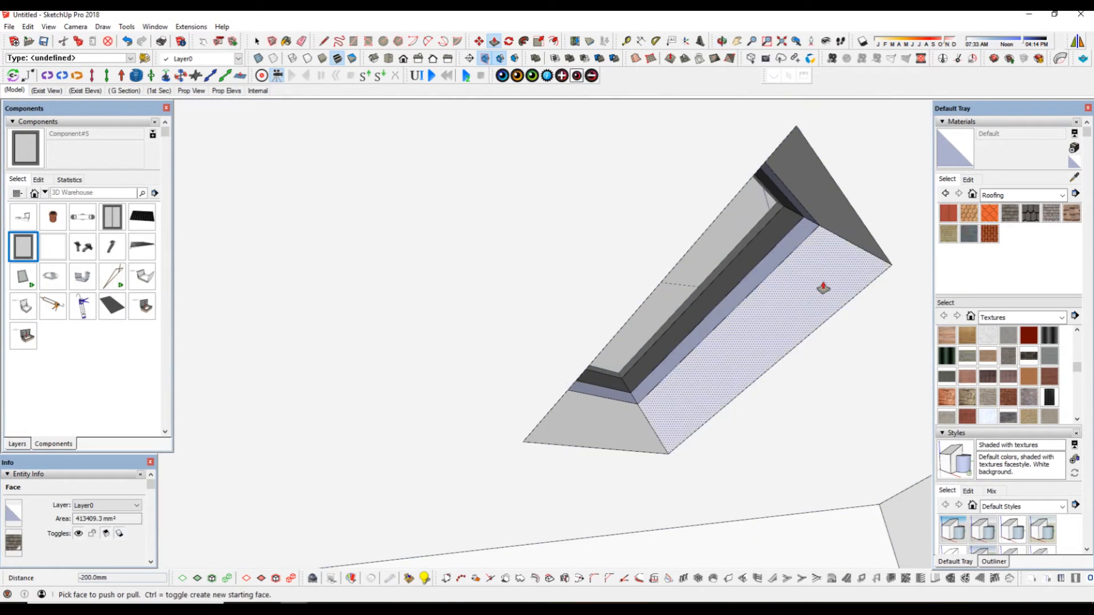
{"action": "middle_click_drag", "start_coordinate": [823, 288], "coordinate": [588, 256]}
{"action": "scroll", "coordinate": [658, 207], "scroll_direction": "up", "scroll_amount": 3}
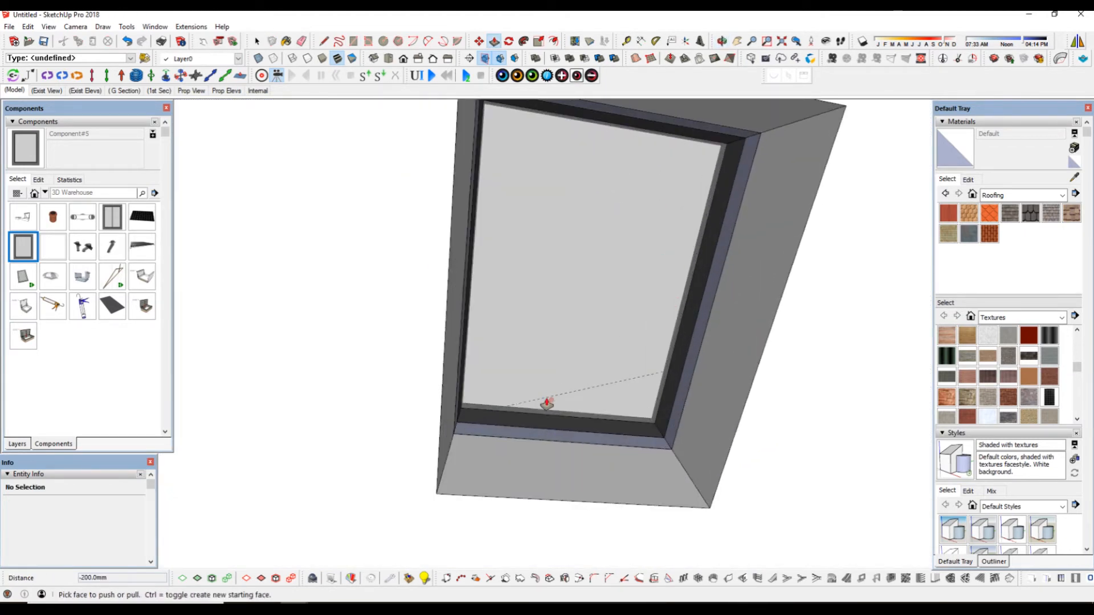
{"action": "scroll", "coordinate": [546, 403], "scroll_direction": "down", "scroll_amount": 3}
{"action": "middle_click_drag", "start_coordinate": [547, 404], "coordinate": [491, 362]}
{"action": "middle_click_drag", "start_coordinate": [630, 378], "coordinate": [467, 305]}
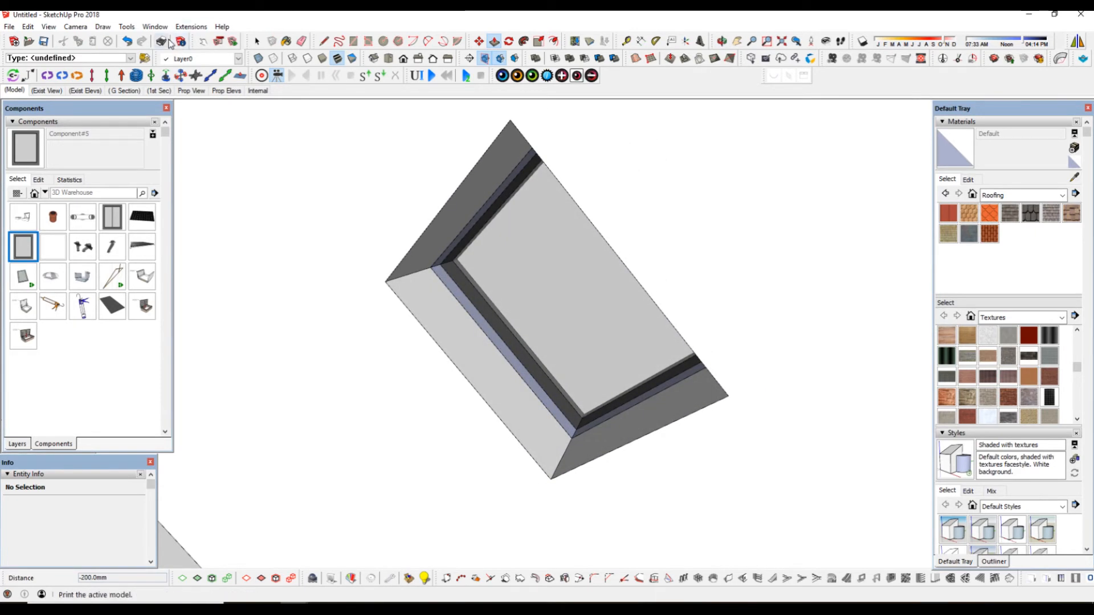
Step: Reverse the four narrow faces lining the opening just below the window frame and paint them with the Default material
{"action": "scroll", "coordinate": [439, 252], "scroll_direction": "up", "scroll_amount": 5}
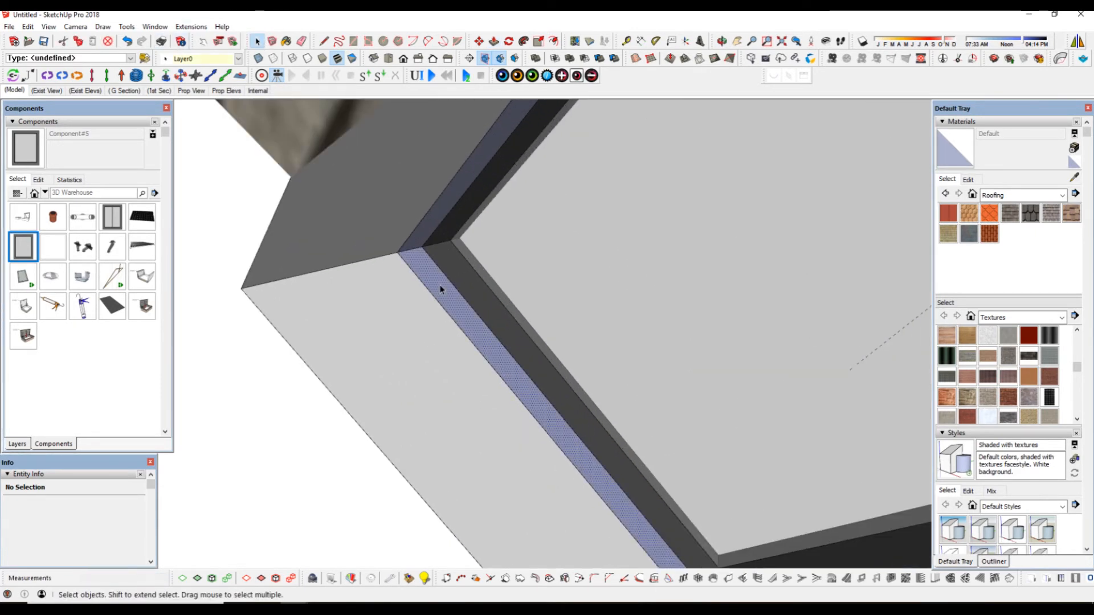
{"action": "left_click", "coordinate": [439, 226]}
{"action": "scroll", "coordinate": [360, 310], "scroll_direction": "down", "scroll_amount": 2}
{"action": "middle_click_drag", "start_coordinate": [360, 310], "coordinate": [591, 459]}
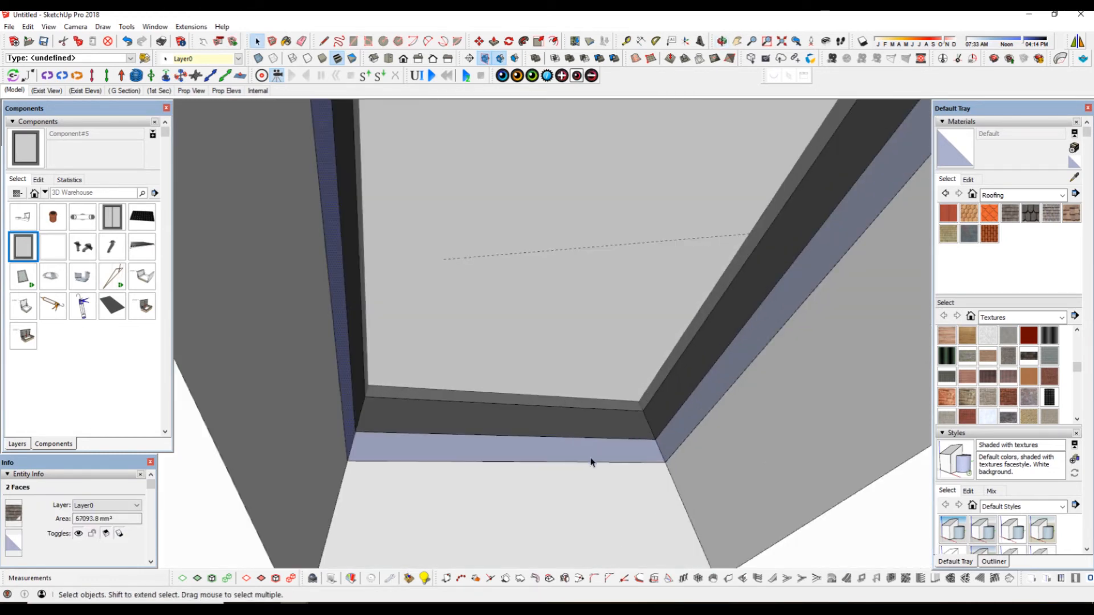
{"action": "left_click", "coordinate": [623, 457], "text": "shift"}
{"action": "left_click", "coordinate": [696, 416], "text": "shift"}
{"action": "right_click", "coordinate": [696, 416]}
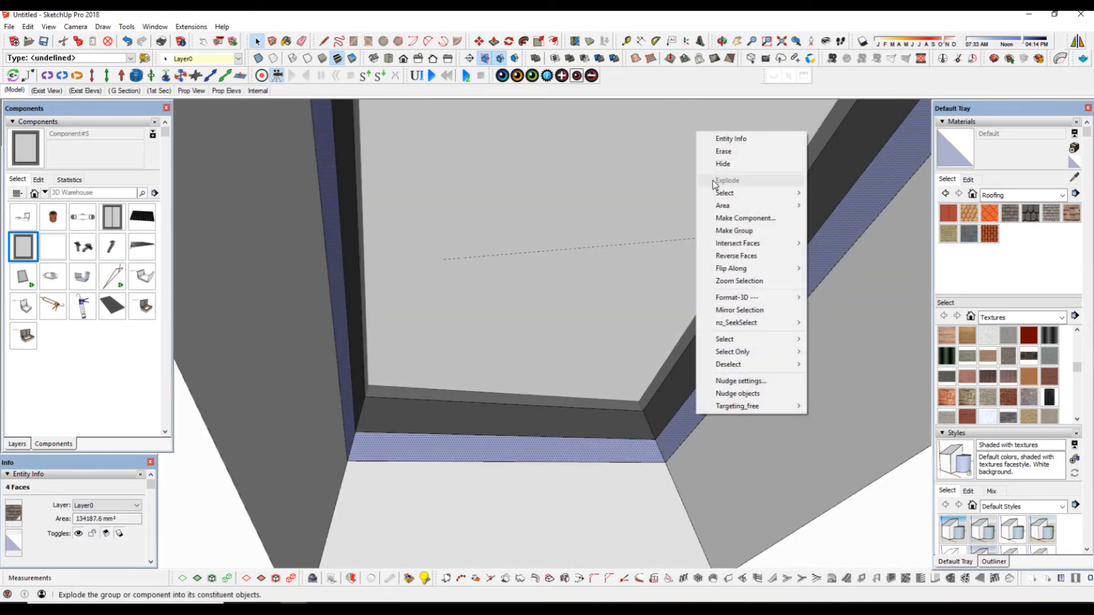
{"action": "left_click", "coordinate": [746, 256]}
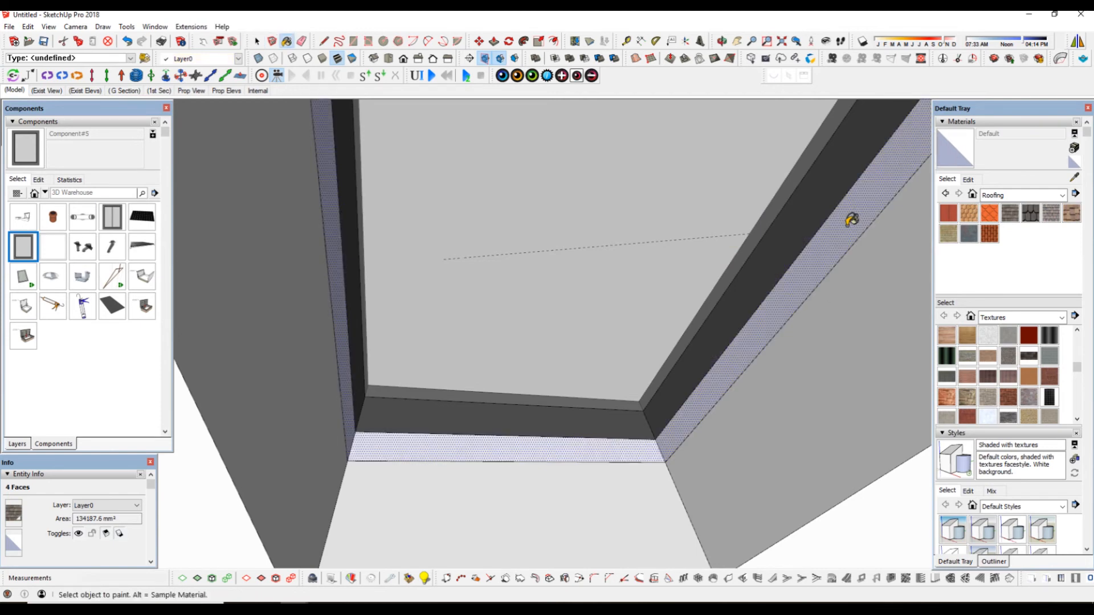
Step: Examine the installed roof window in the shingled slope from outside the building
{"action": "middle_click_drag", "start_coordinate": [849, 215], "coordinate": [482, 278]}
{"action": "scroll", "coordinate": [482, 278], "scroll_direction": "down", "scroll_amount": 5}
{"action": "middle_click_drag", "start_coordinate": [563, 287], "coordinate": [581, 261]}
{"action": "scroll", "coordinate": [581, 262], "scroll_direction": "down", "scroll_amount": 4}
{"action": "middle_click_drag", "start_coordinate": [542, 340], "coordinate": [568, 299]}
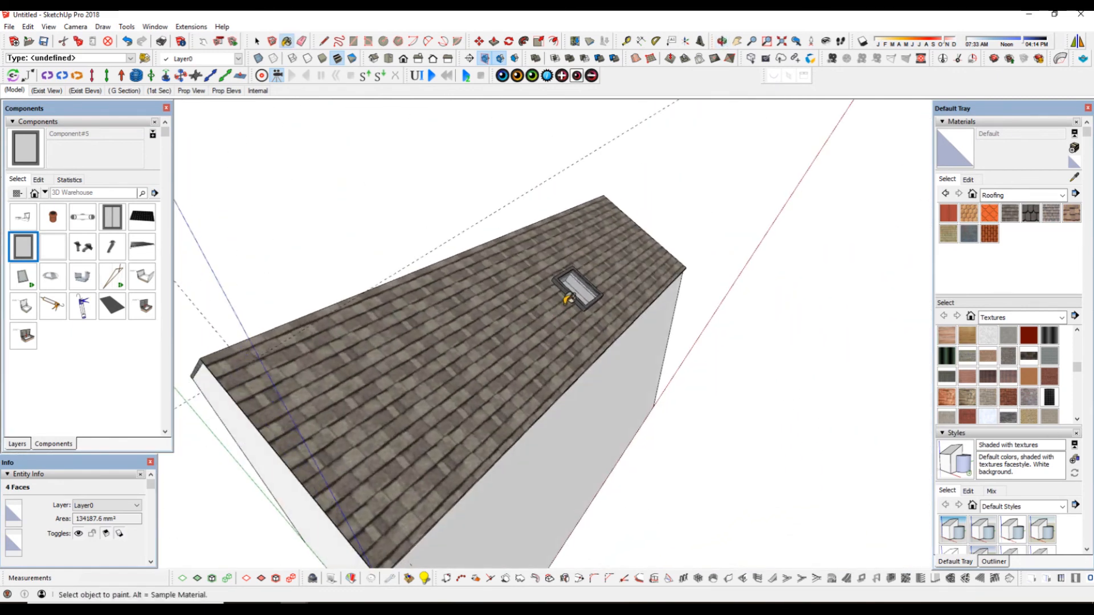